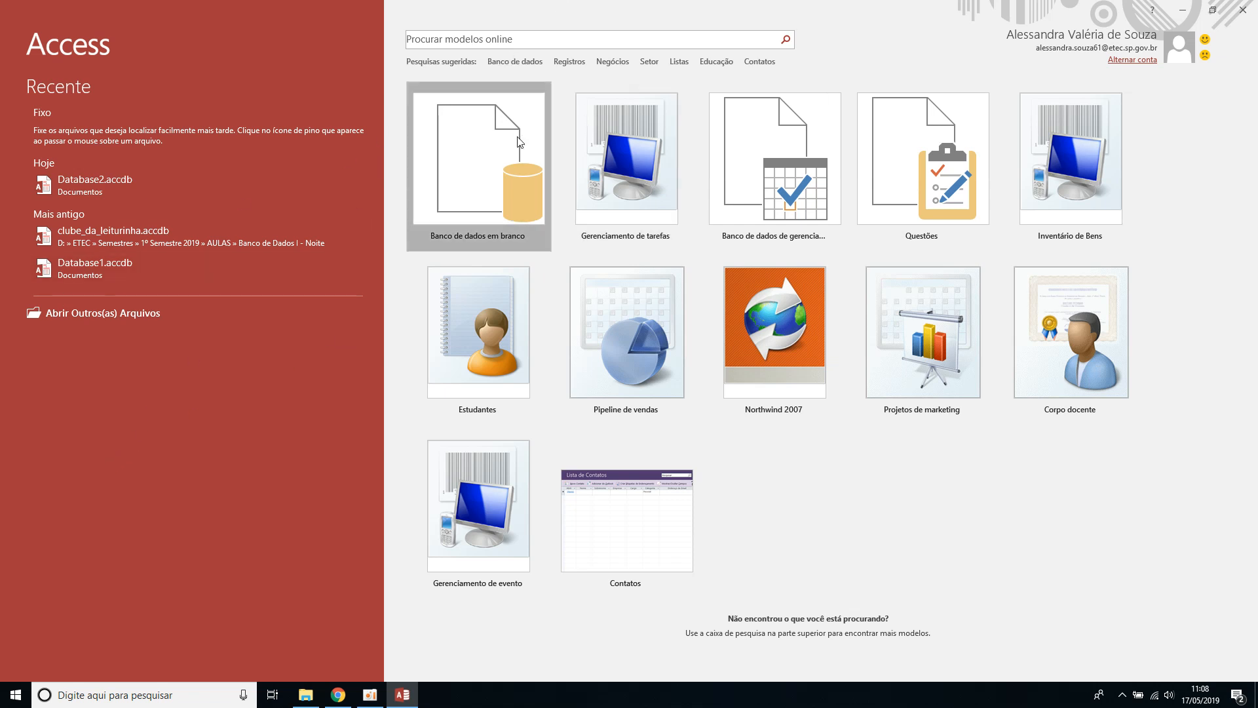
Step: Create a blank database with the default file name and open its first table in Design view, saved as Produtos
{"action": "left_click", "coordinate": [478, 164]}
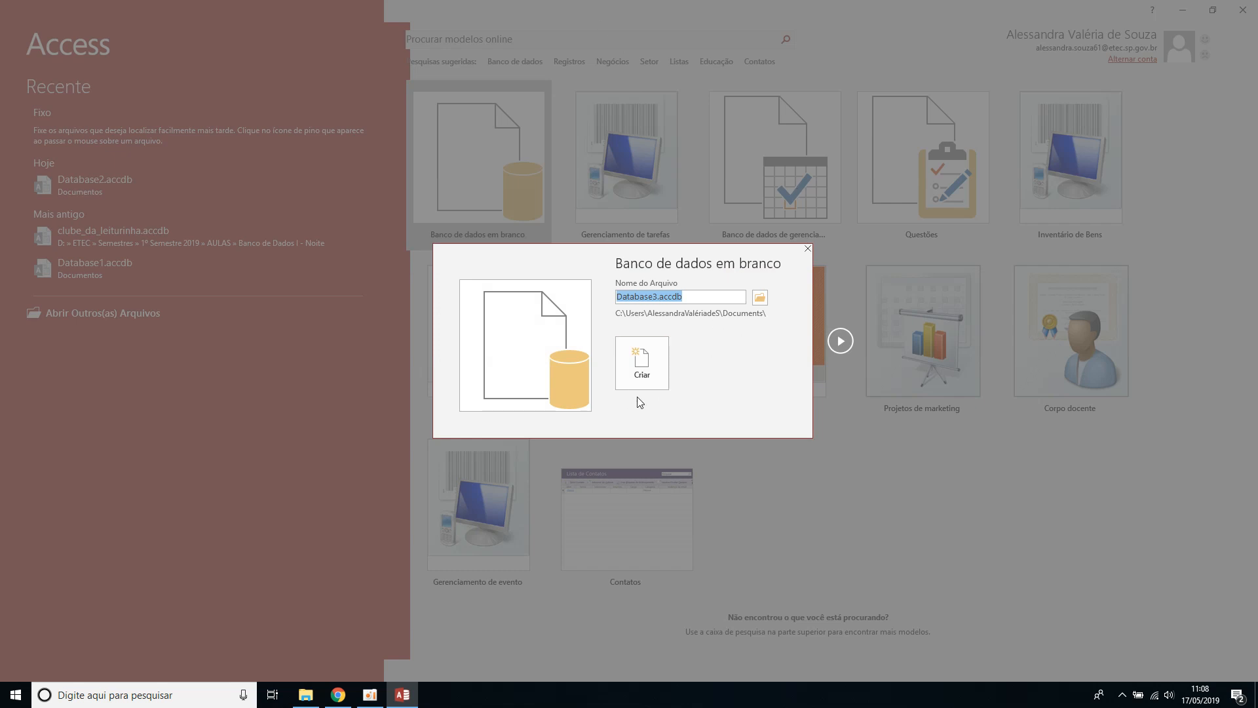
{"action": "left_click", "coordinate": [637, 393]}
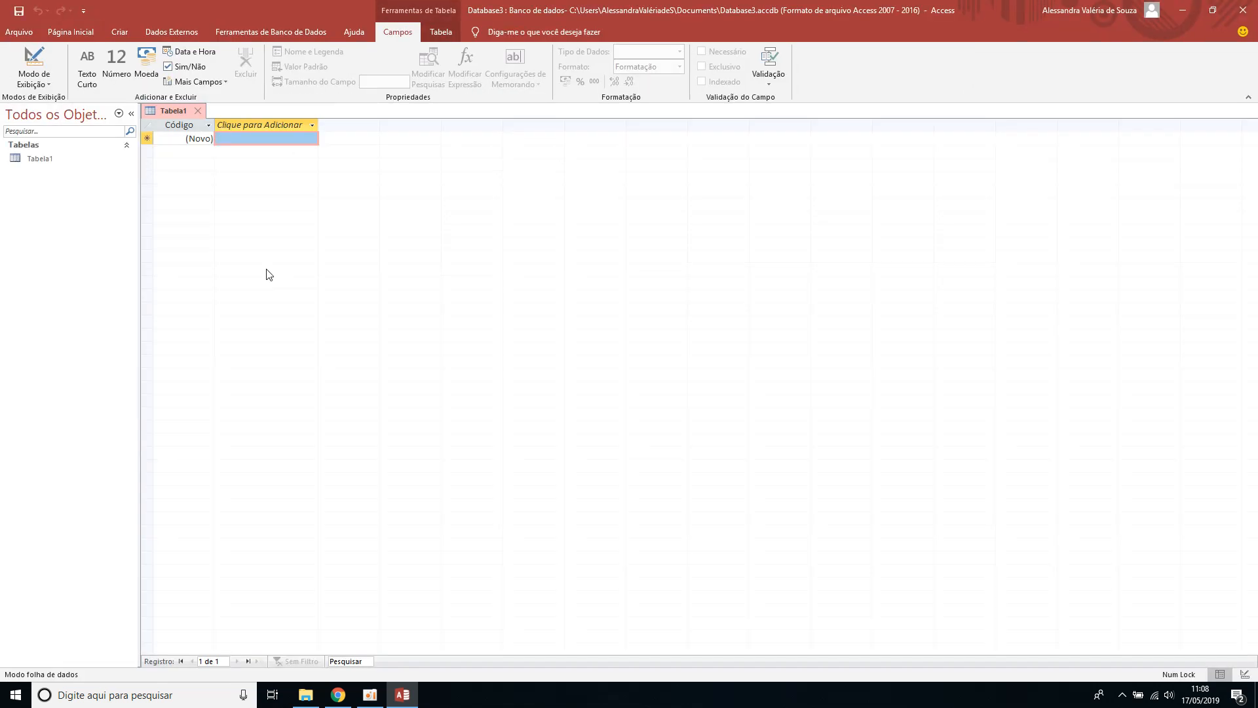
{"action": "left_click", "coordinate": [34, 60]}
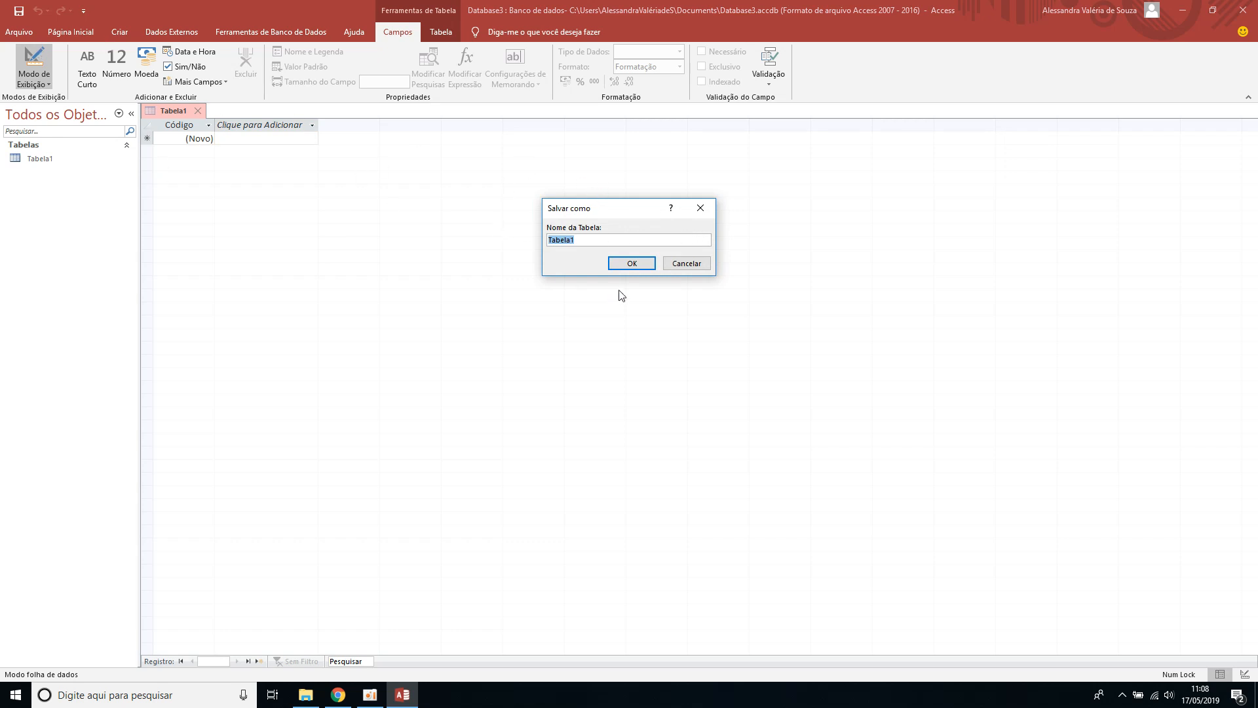
{"action": "type", "text": "Produtos"}
{"action": "left_click", "coordinate": [632, 266]}
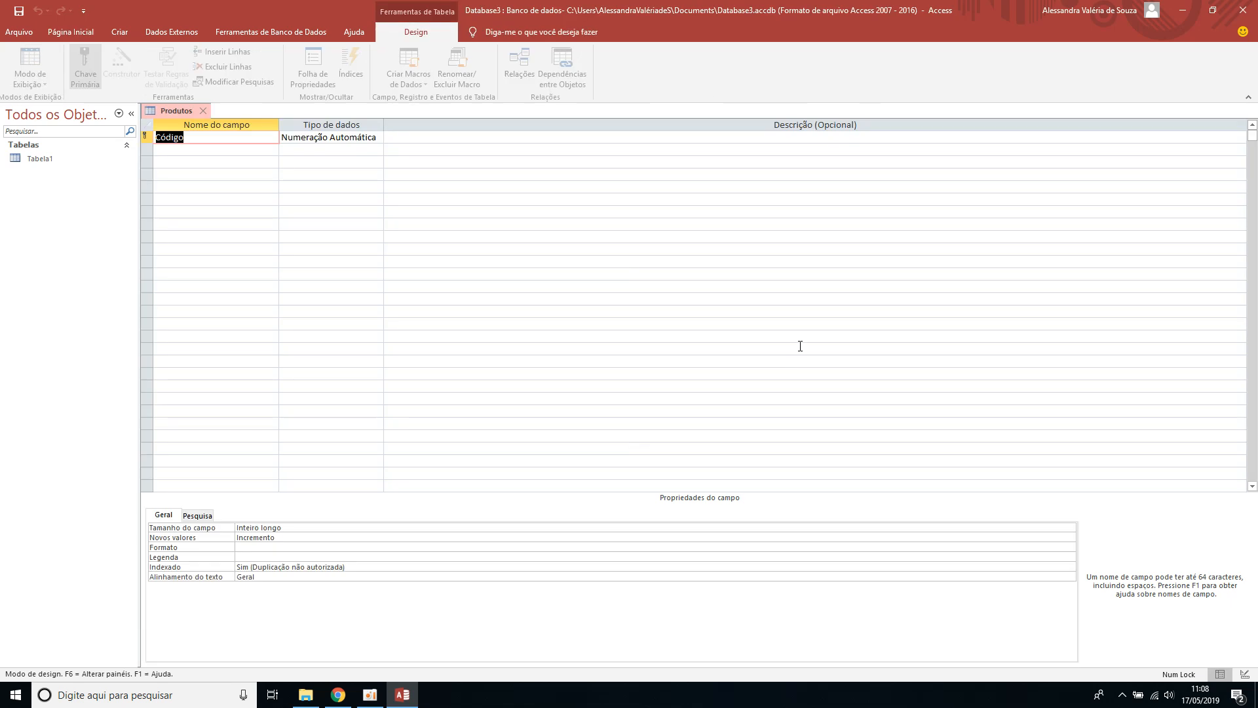
Step: Rename the primary key field of the Produtos table as CodigoProduto
{"action": "left_click", "coordinate": [224, 149]}
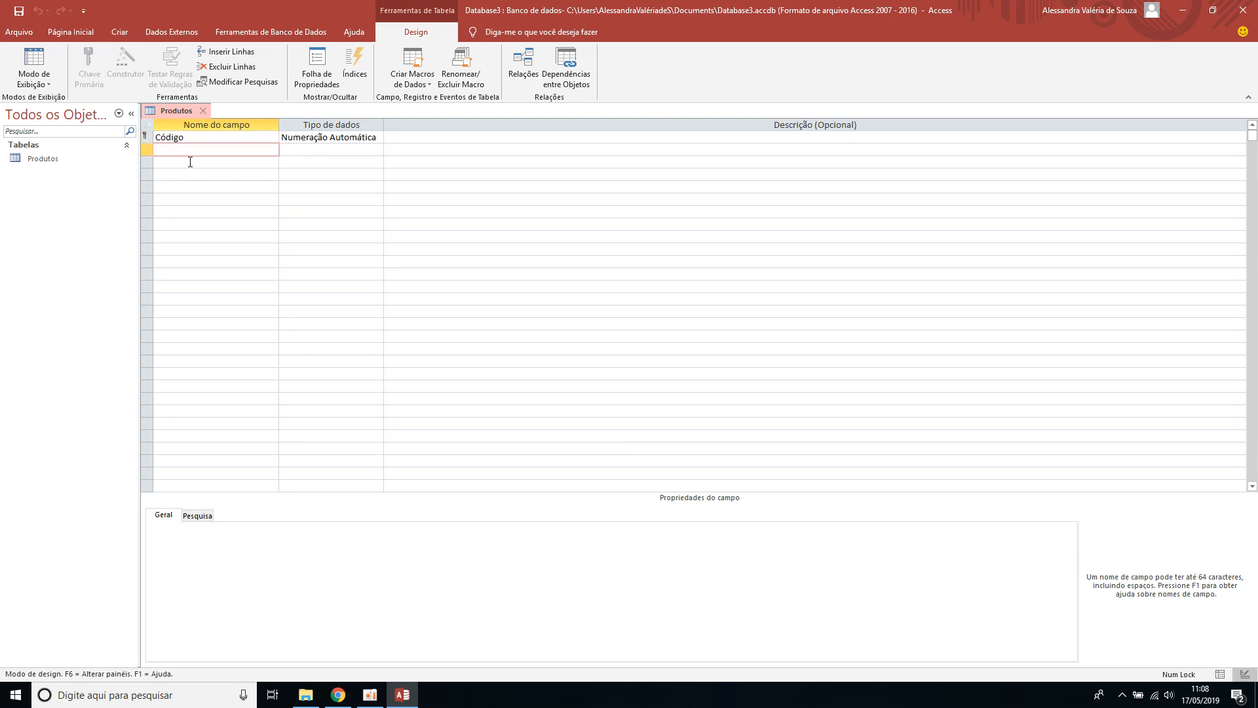
{"action": "left_click", "coordinate": [169, 136]}
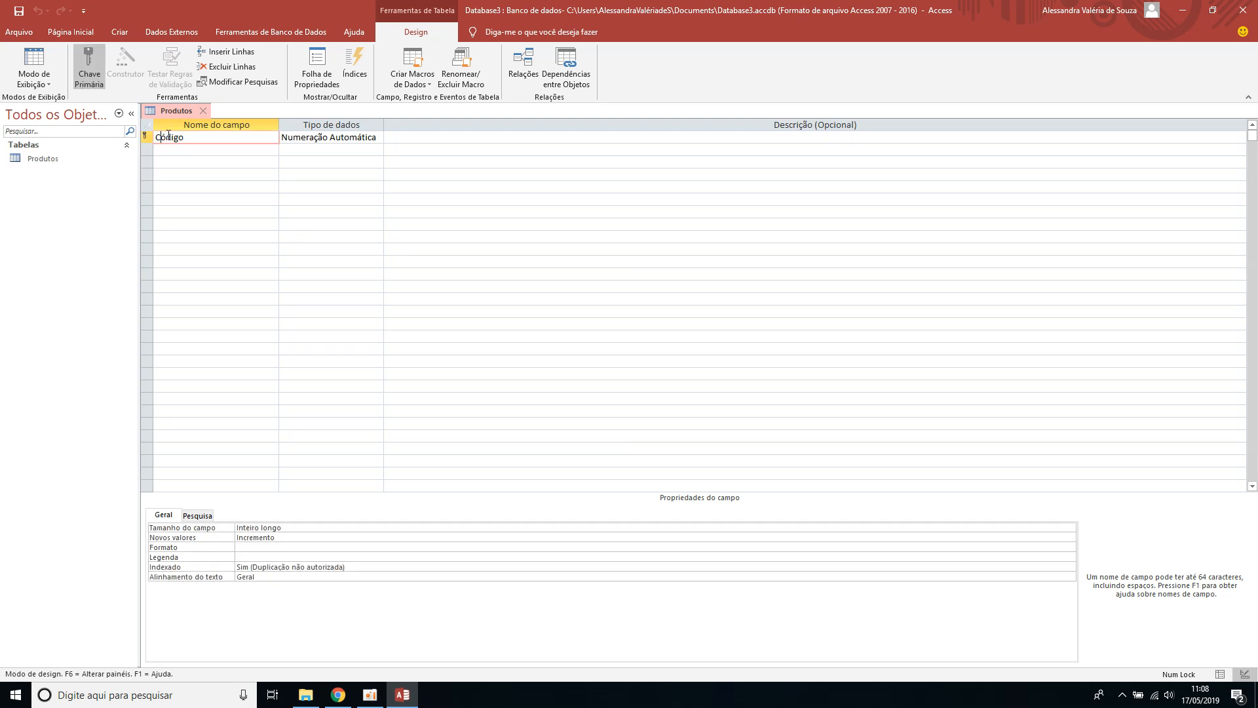
{"action": "key", "text": "BackSpace"}
{"action": "type", "text": "o"}
{"action": "type", "text": "roduto"}
{"action": "left_click", "coordinate": [239, 154]}
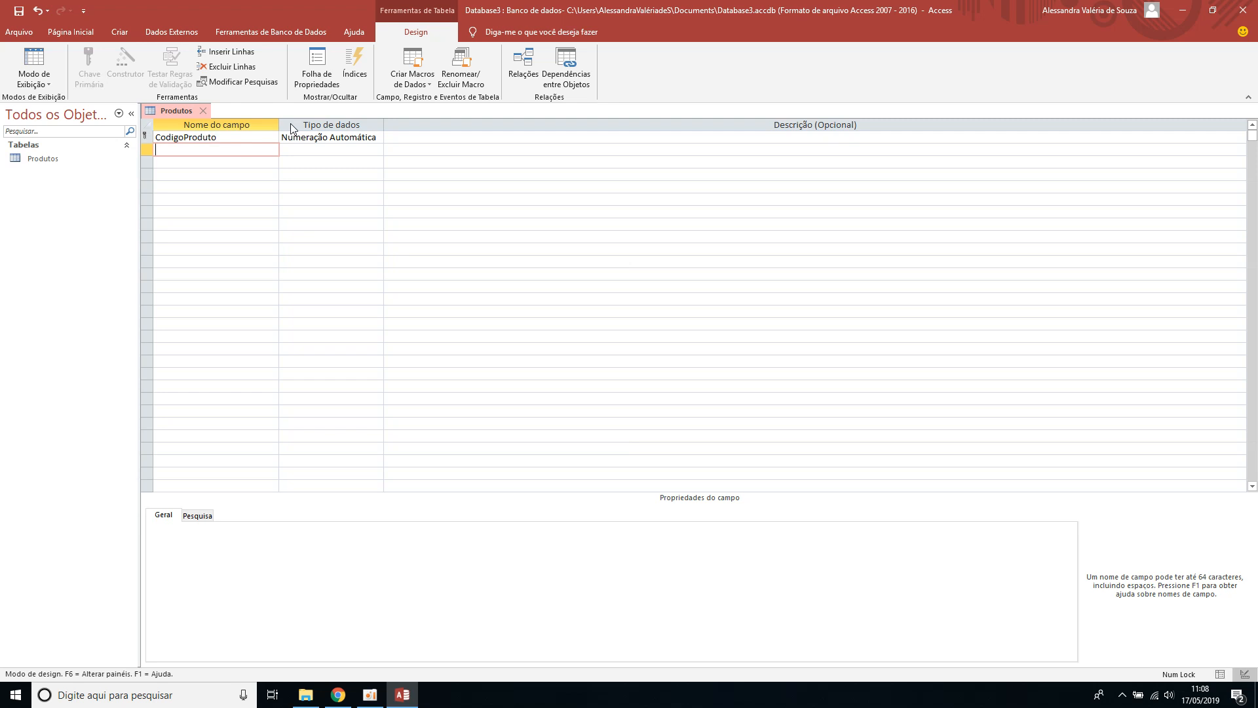
Step: Add the fields NomeProduto, EstoqueProduto and PrecoProduto to the Produtos table, each with data type Texto Curto
{"action": "type", "text": "NomeProduto"}
{"action": "key", "text": "Tab"}
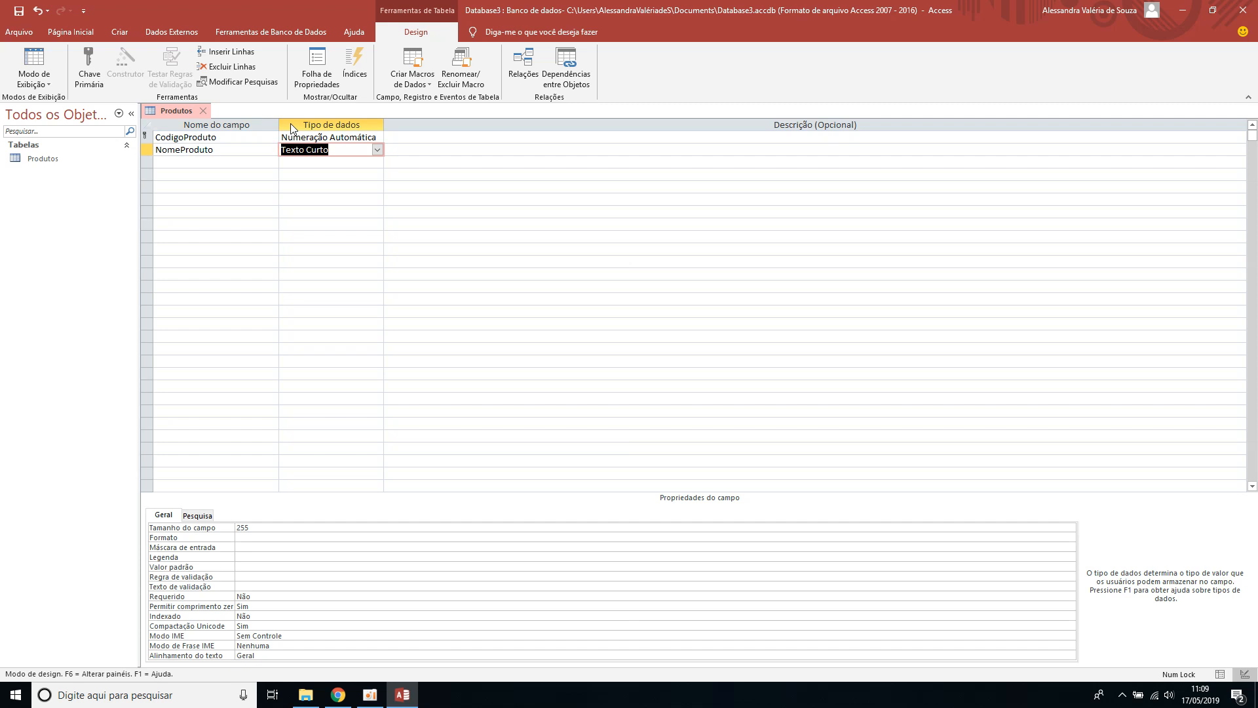
{"action": "key", "text": "Tab"}
{"action": "key", "text": "Tab"}
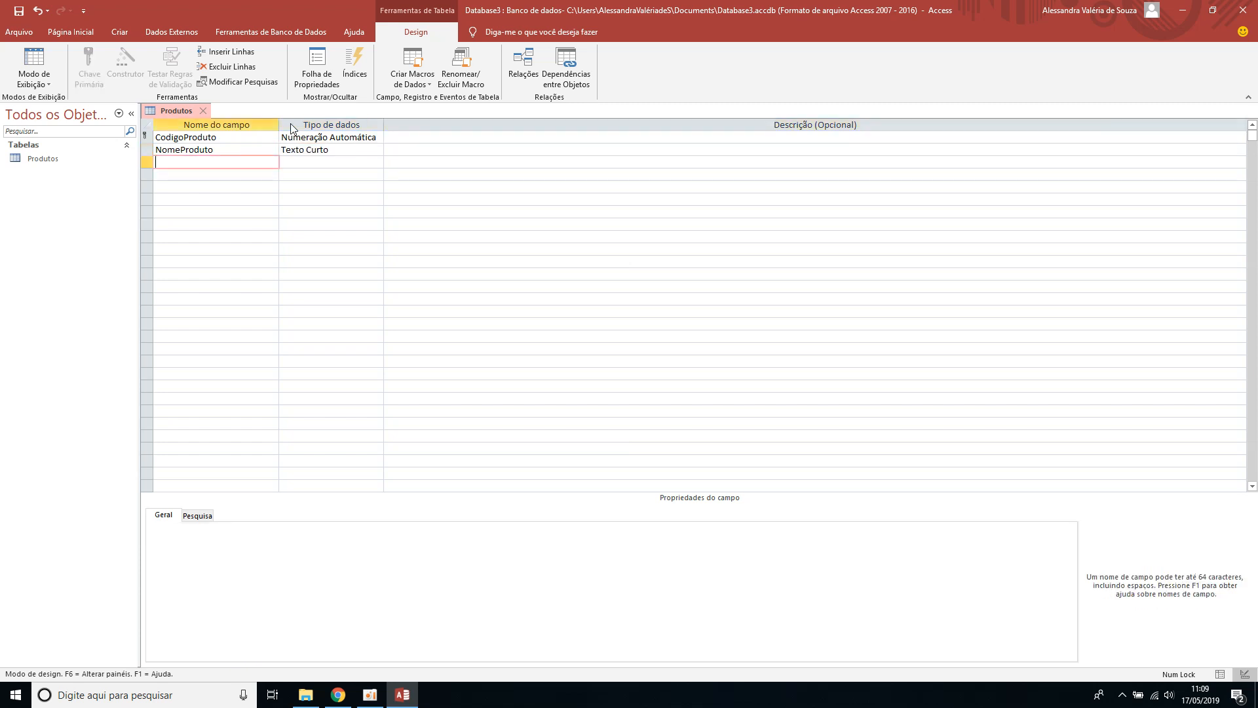
{"action": "type", "text": "EstoqueProduto"}
{"action": "key", "text": "Tab"}
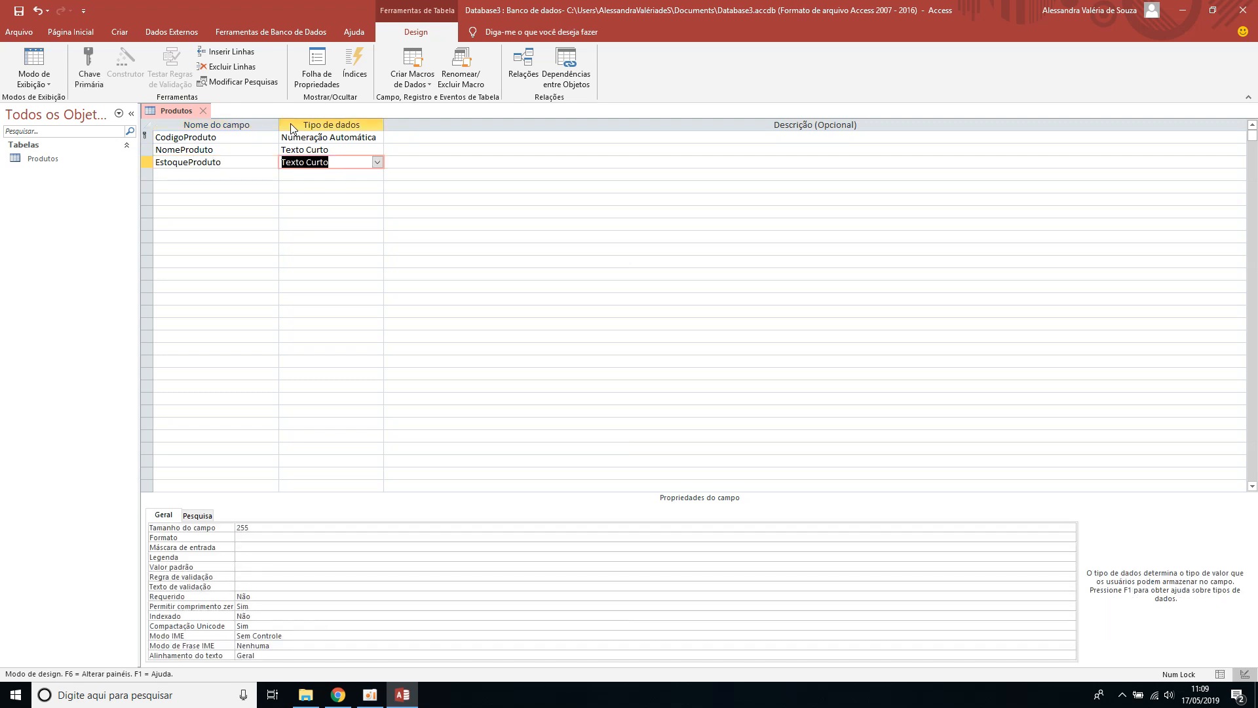
{"action": "key", "text": "Tab"}
{"action": "key", "text": "Tab"}
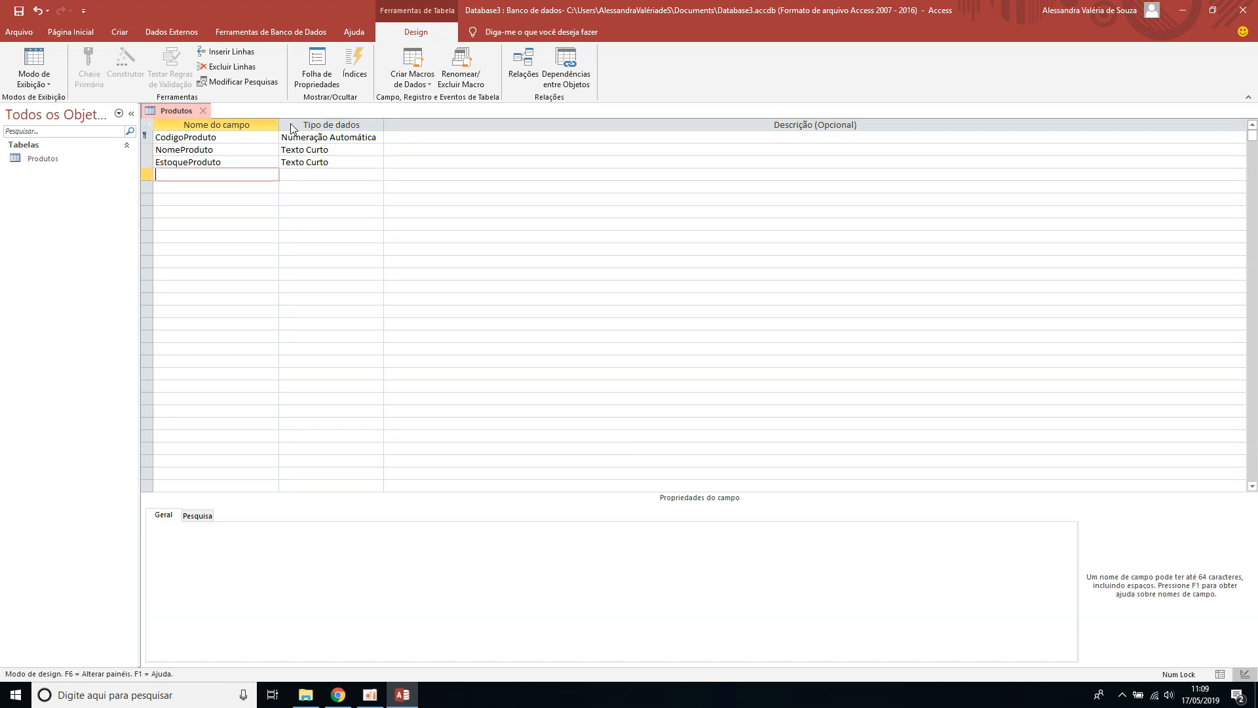
{"action": "type", "text": "PrecoProduto"}
{"action": "key", "text": "Tab"}
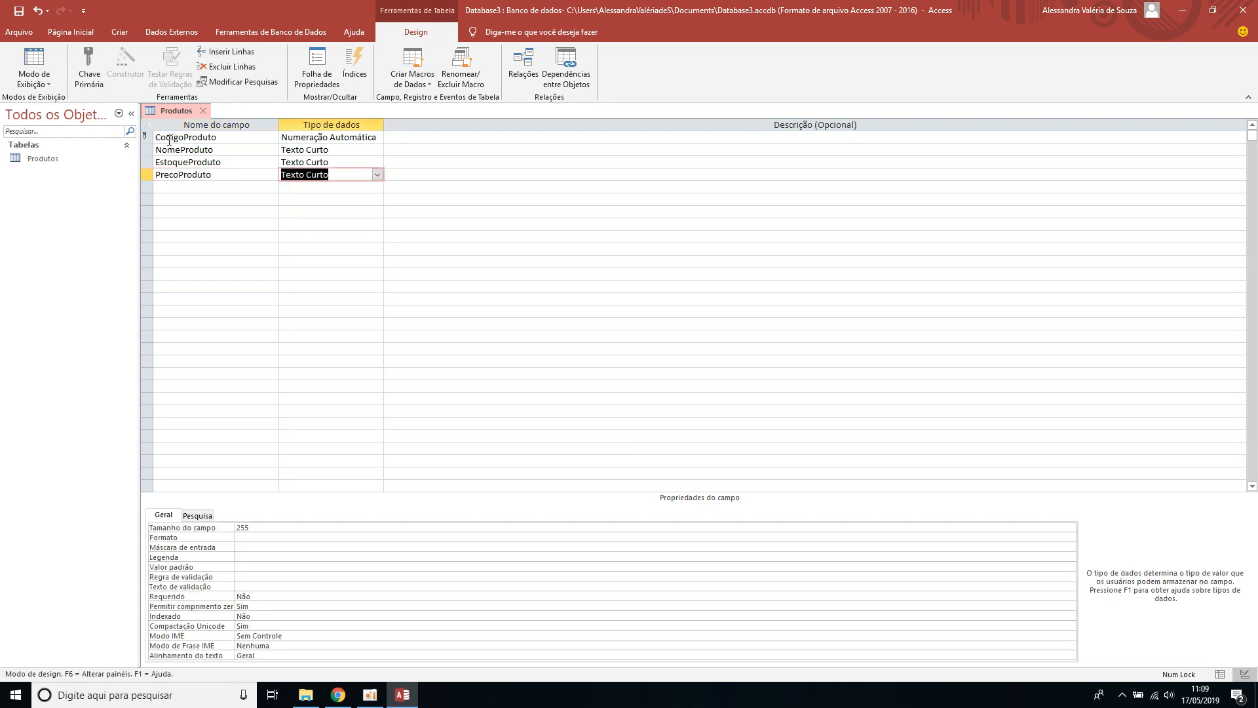
Step: Close the Produtos table design with its changes saved and reopen the table in Datasheet view
{"action": "left_click", "coordinate": [206, 110]}
{"action": "left_click", "coordinate": [590, 384]}
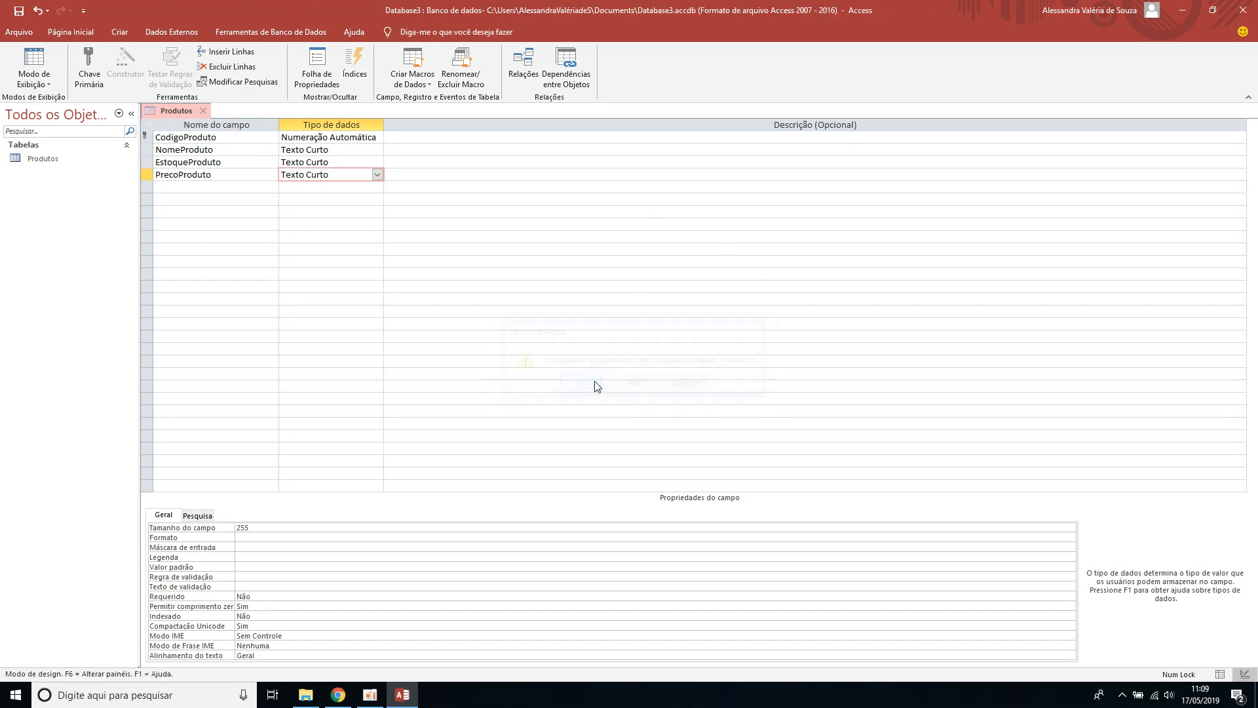
{"action": "double_click", "coordinate": [65, 164]}
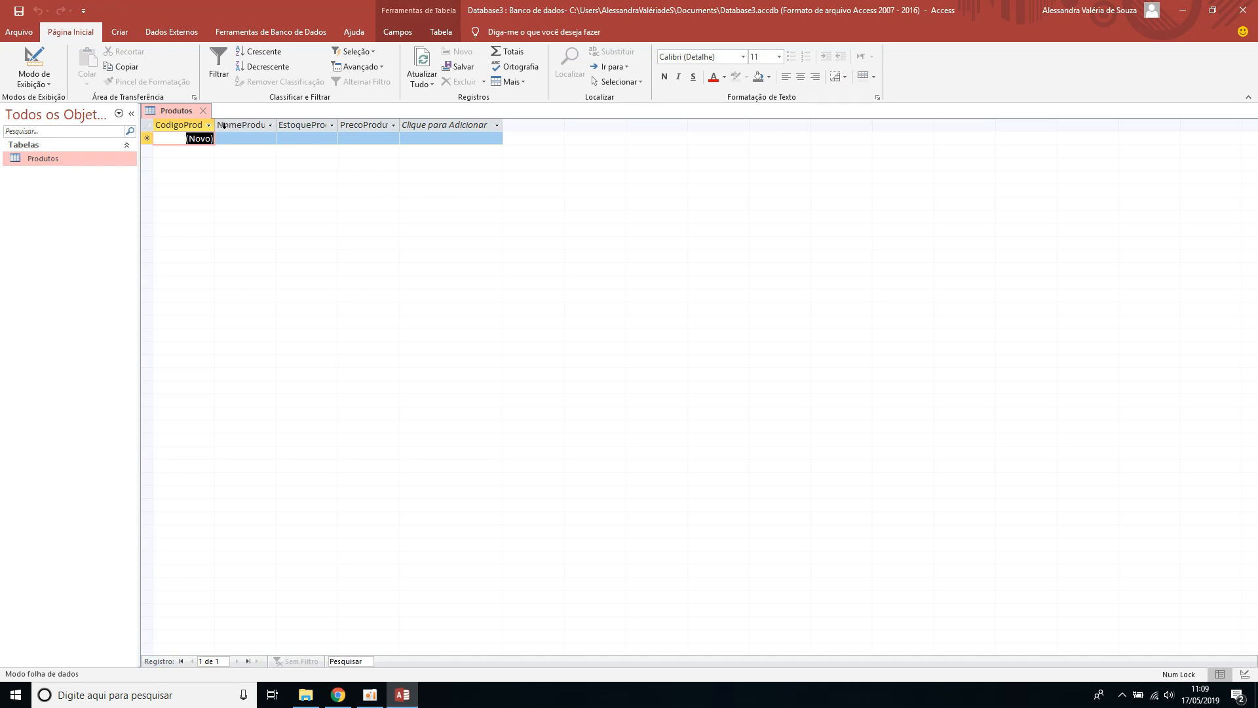
Step: Widen the NomeProduto, EstoqueProduto and PrecoProduto columns to fit their full headings
{"action": "left_click_drag", "start_coordinate": [275, 124], "coordinate": [510, 125]}
{"action": "left_click", "coordinate": [521, 125]}
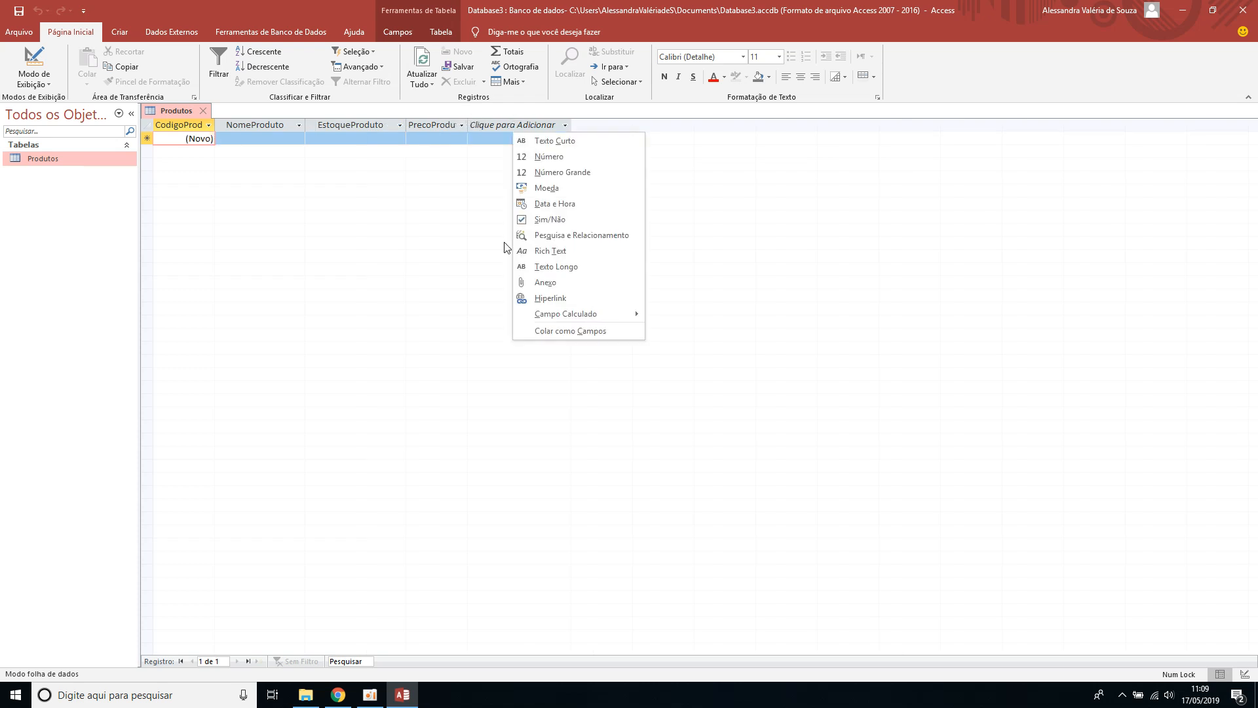
{"action": "left_click", "coordinate": [495, 143]}
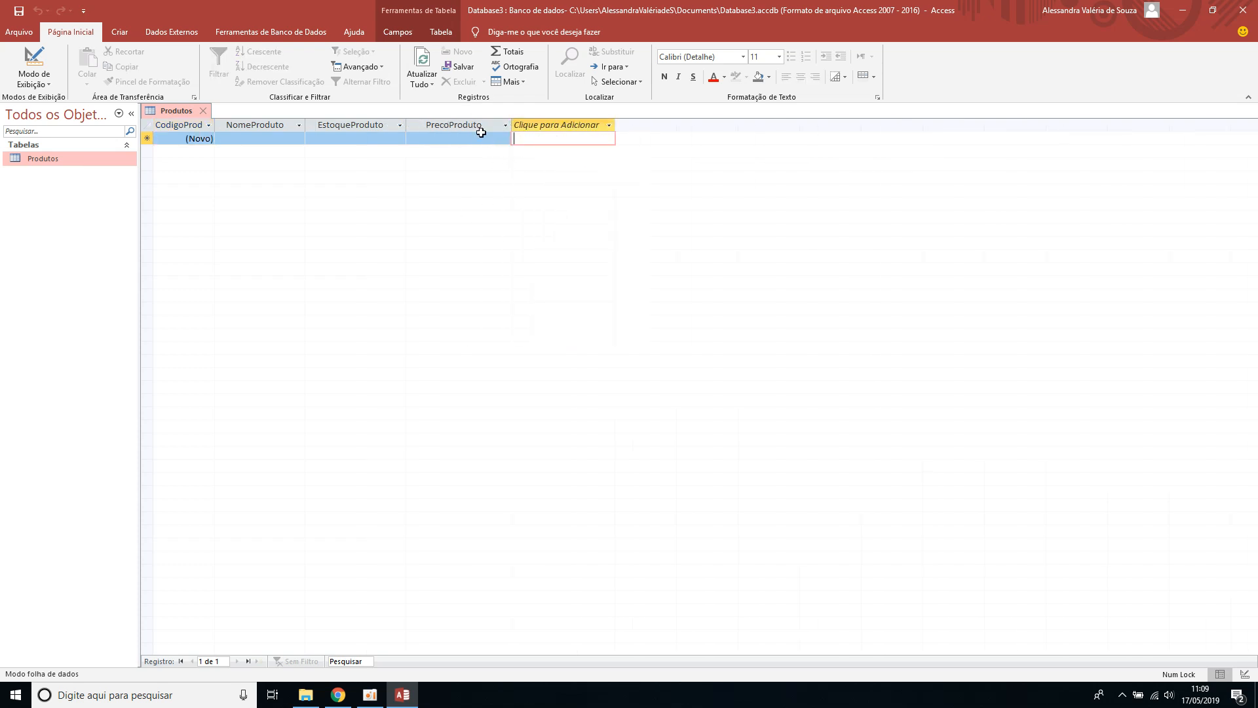
Step: Enter the first product record: café, with stock 120 and price 300
{"action": "left_click", "coordinate": [260, 142]}
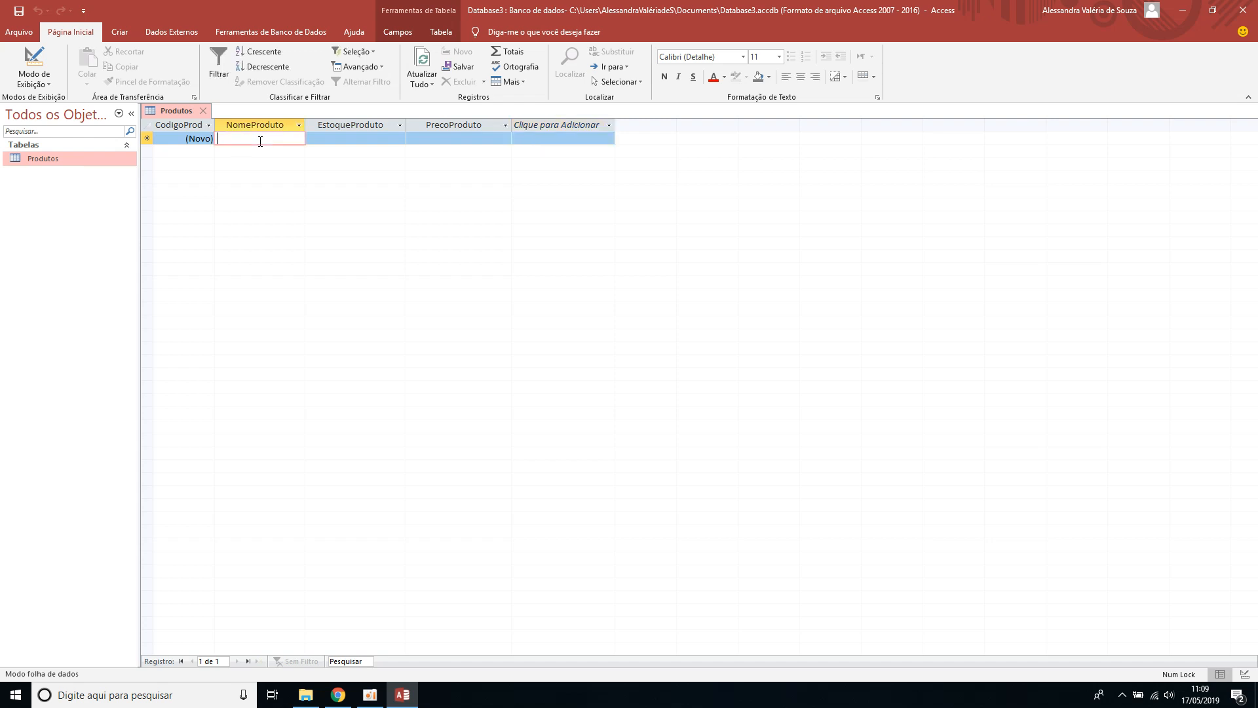
{"action": "type", "text": "caf"}
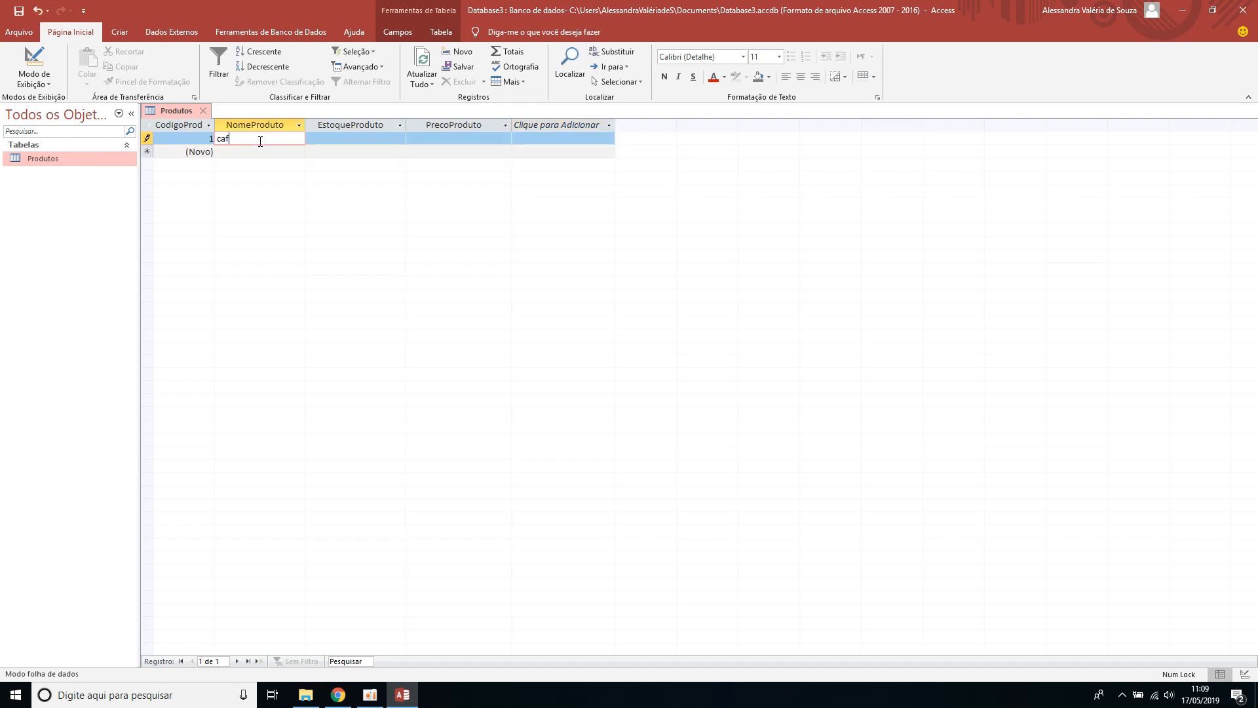
{"action": "key", "text": "Tab"}
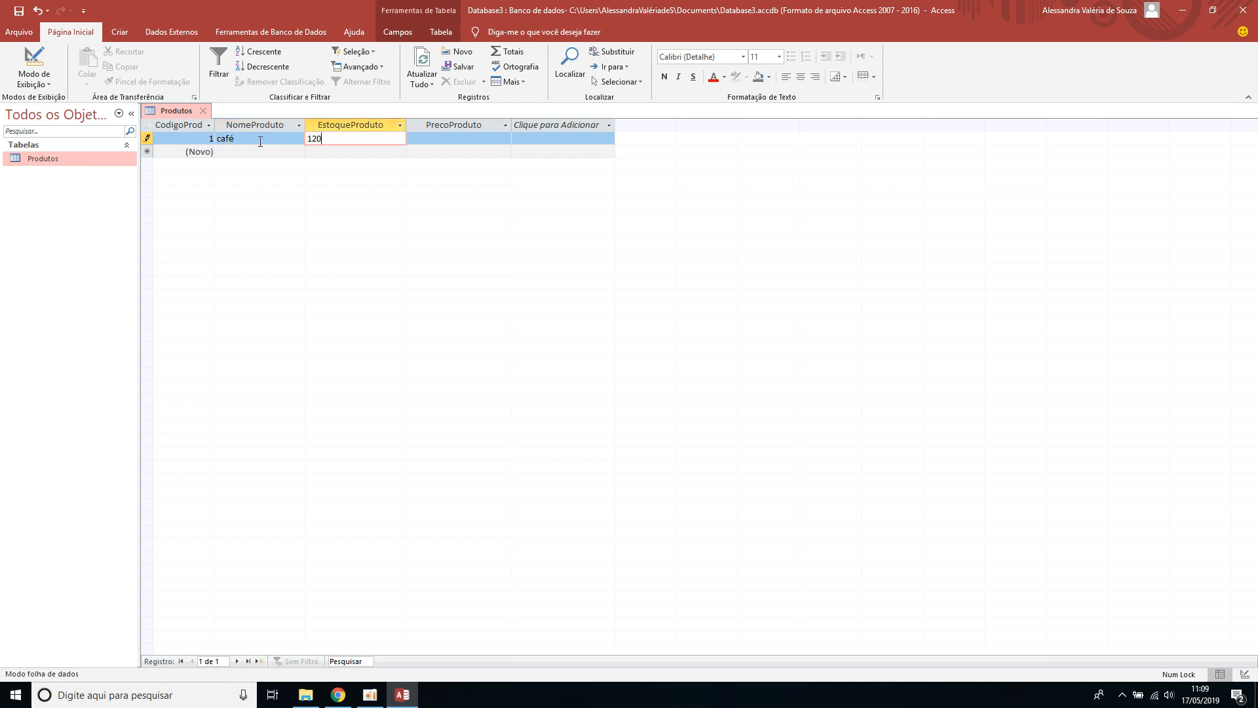
{"action": "key", "text": "Tab"}
{"action": "type", "text": "30"}
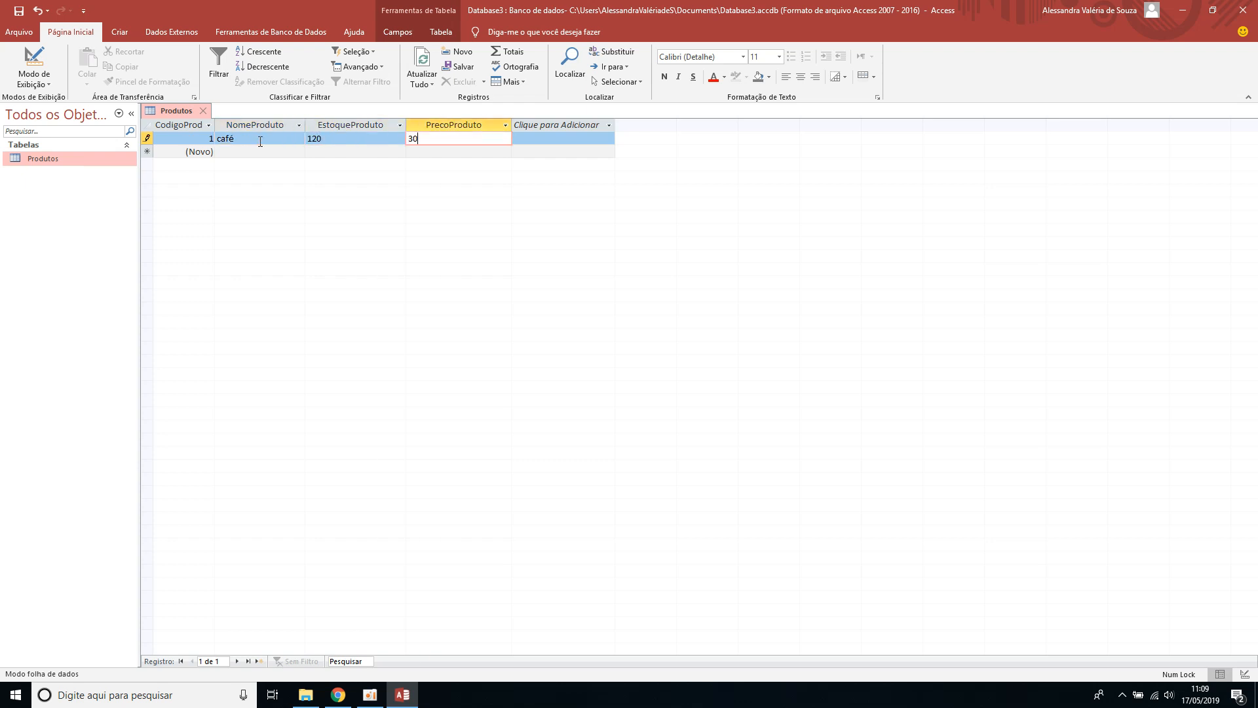
{"action": "type", "text": "0"}
{"action": "key", "text": "Tab"}
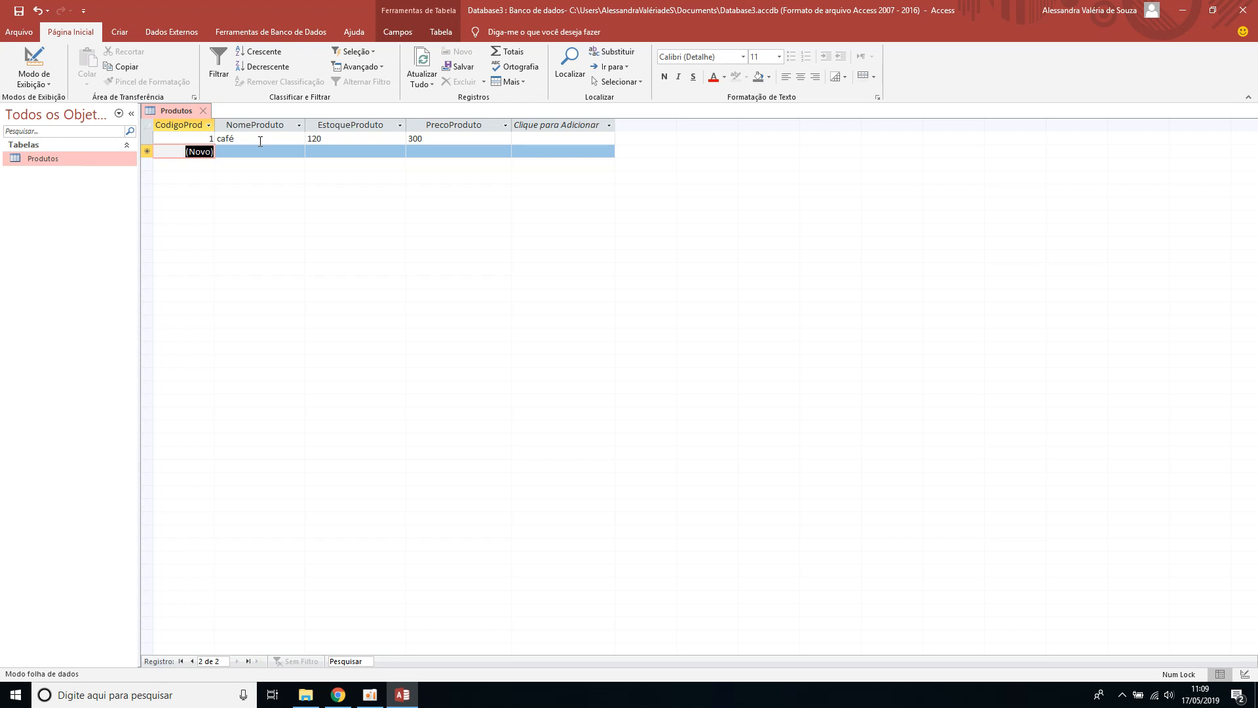
Step: Enter the second product record: açúcar, with stock 130 and price 120
{"action": "key", "text": "Tab"}
{"action": "type", "text": "ca"}
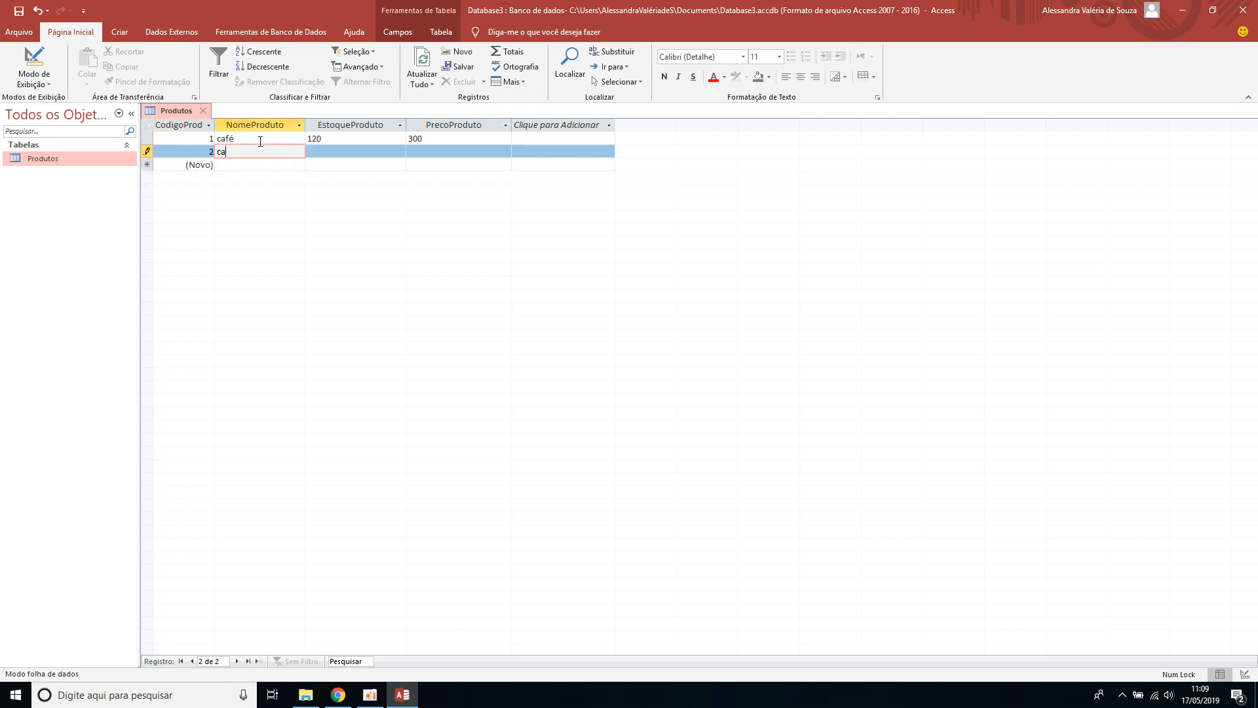
{"action": "key", "text": "BackSpace"}
{"action": "key", "text": "BackSpace"}
{"action": "key", "text": "BackSpace"}
{"action": "key", "text": "BackSpace"}
{"action": "key", "text": "BackSpace"}
{"action": "key", "text": "BackSpace"}
{"action": "key", "text": "Tab"}
{"action": "type", "text": "130"}
{"action": "key", "text": "Tab"}
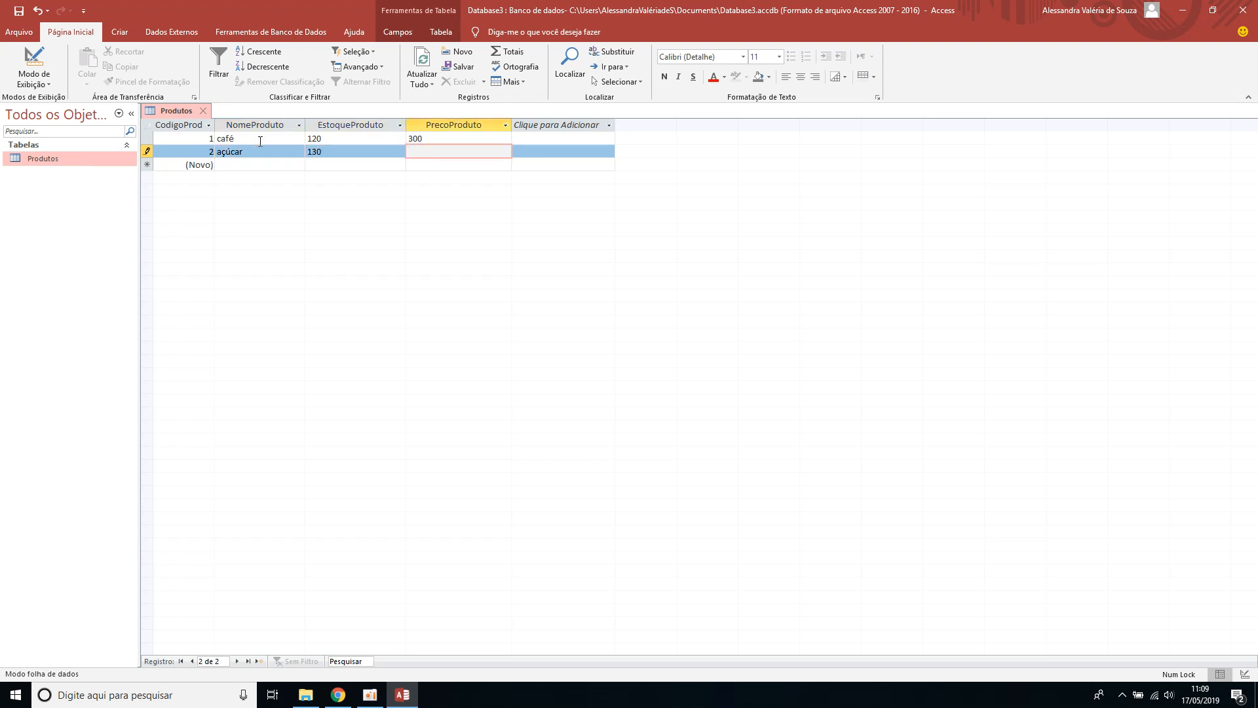
{"action": "type", "text": "120"}
{"action": "key", "text": "Tab"}
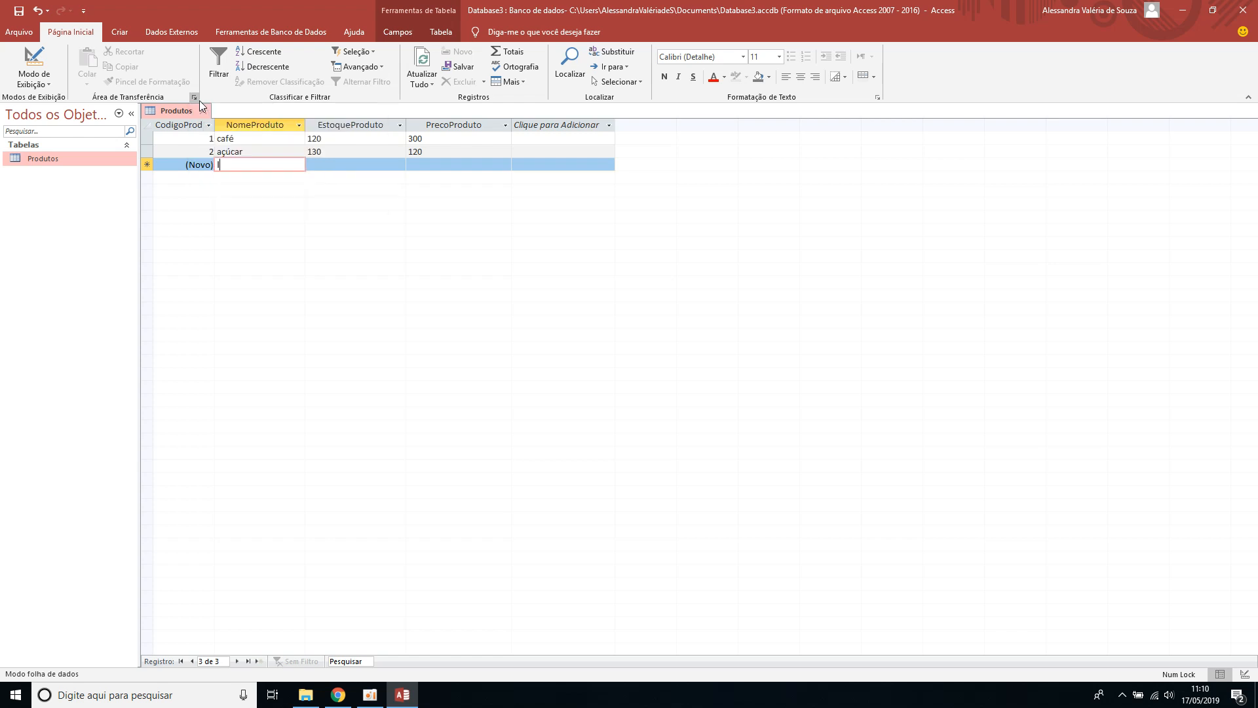
Step: Enter the third product record, leite with stock 300 and price 100, and close the table with its layout saved
{"action": "type", "text": "leite"}
{"action": "key", "text": "Tab"}
{"action": "type", "text": "300"}
{"action": "key", "text": "Tab"}
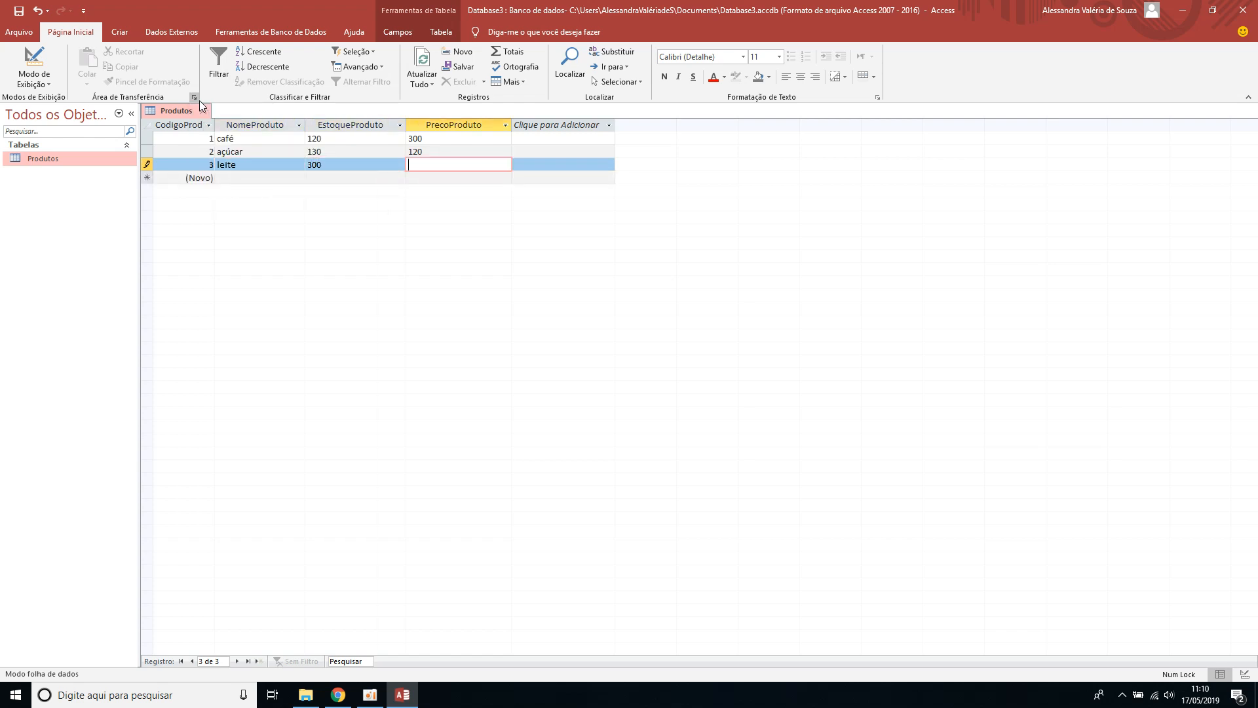
{"action": "type", "text": "100"}
{"action": "key", "text": "Tab"}
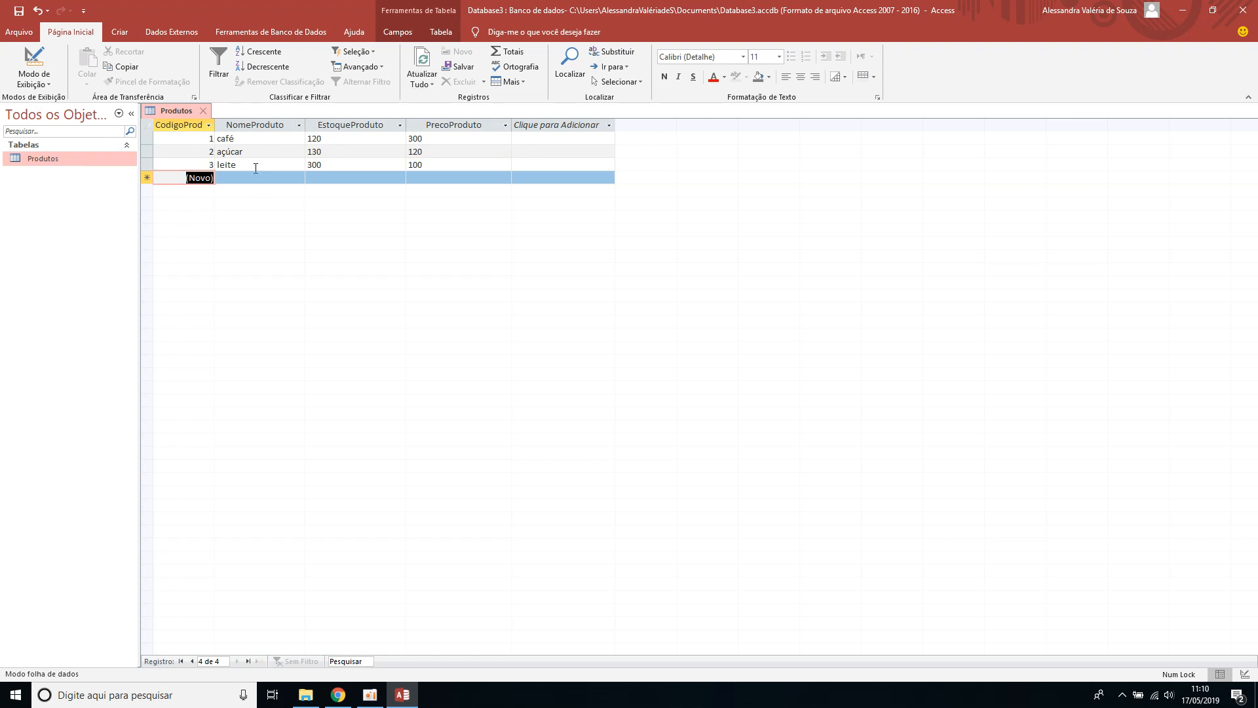
{"action": "left_click", "coordinate": [206, 111]}
{"action": "left_click", "coordinate": [576, 386]}
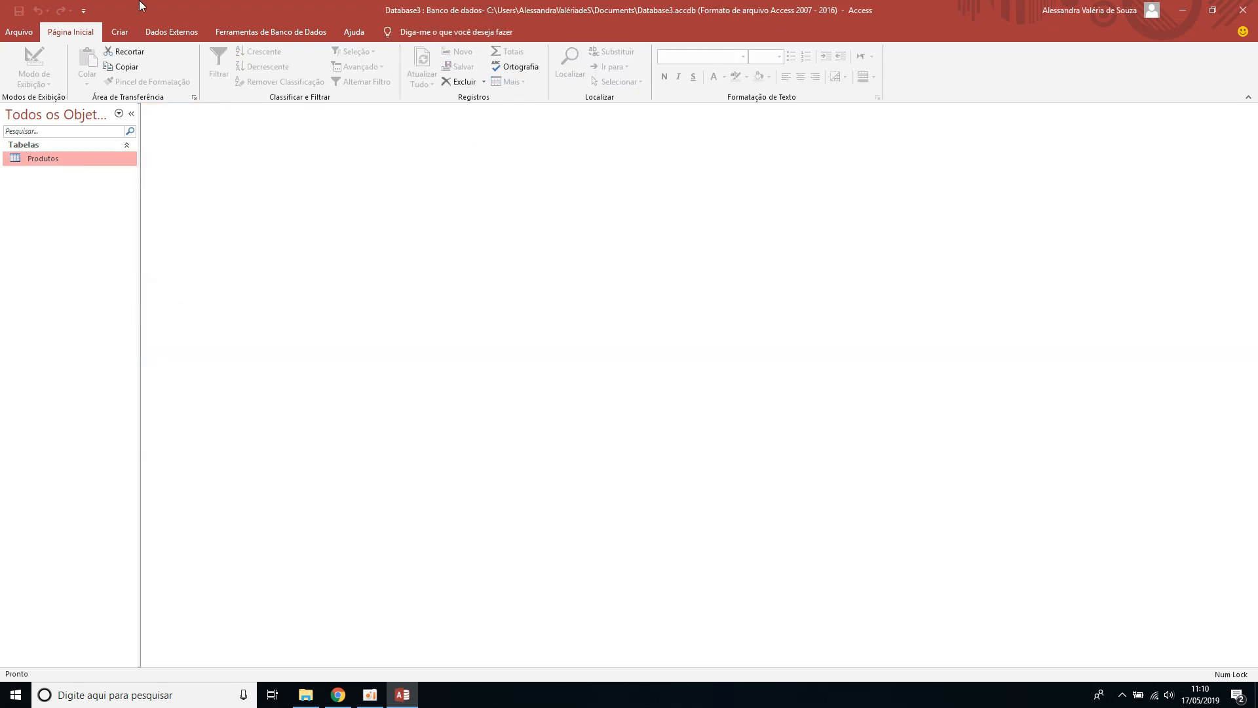
Step: Create a query in Design view on the Produtos table, with CodigoProduto as its first field
{"action": "left_click", "coordinate": [123, 32]}
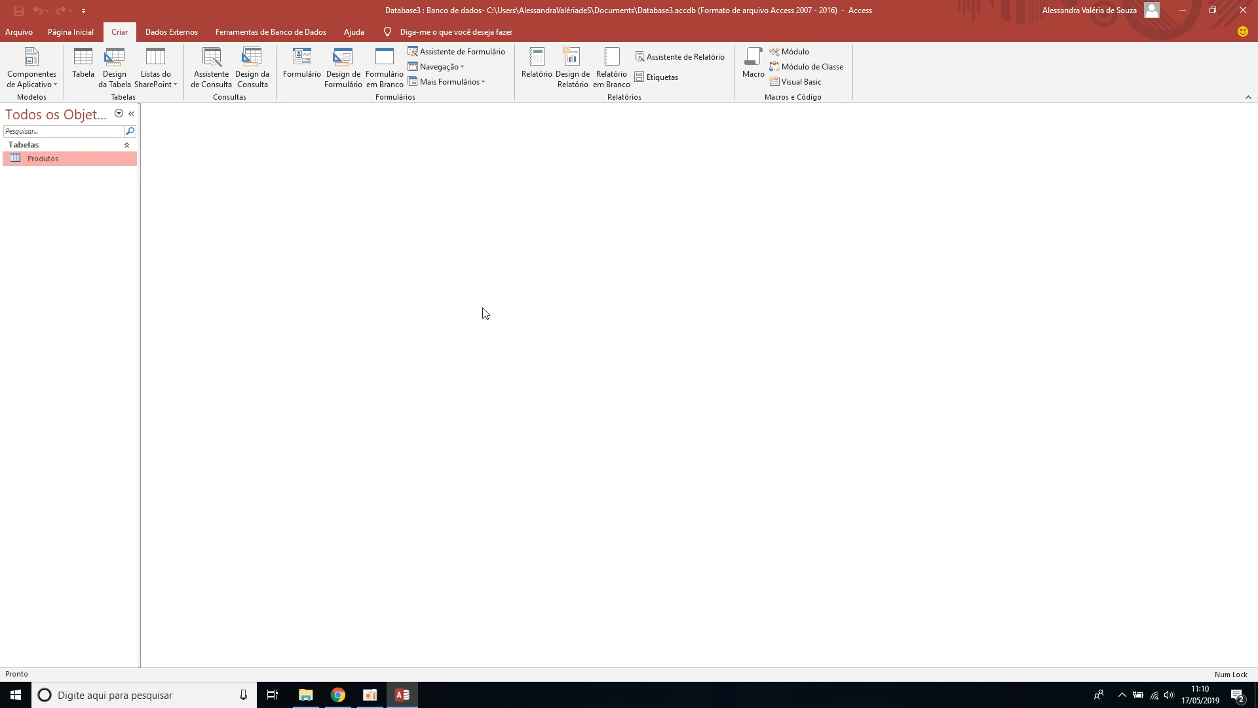
{"action": "left_click", "coordinate": [252, 65]}
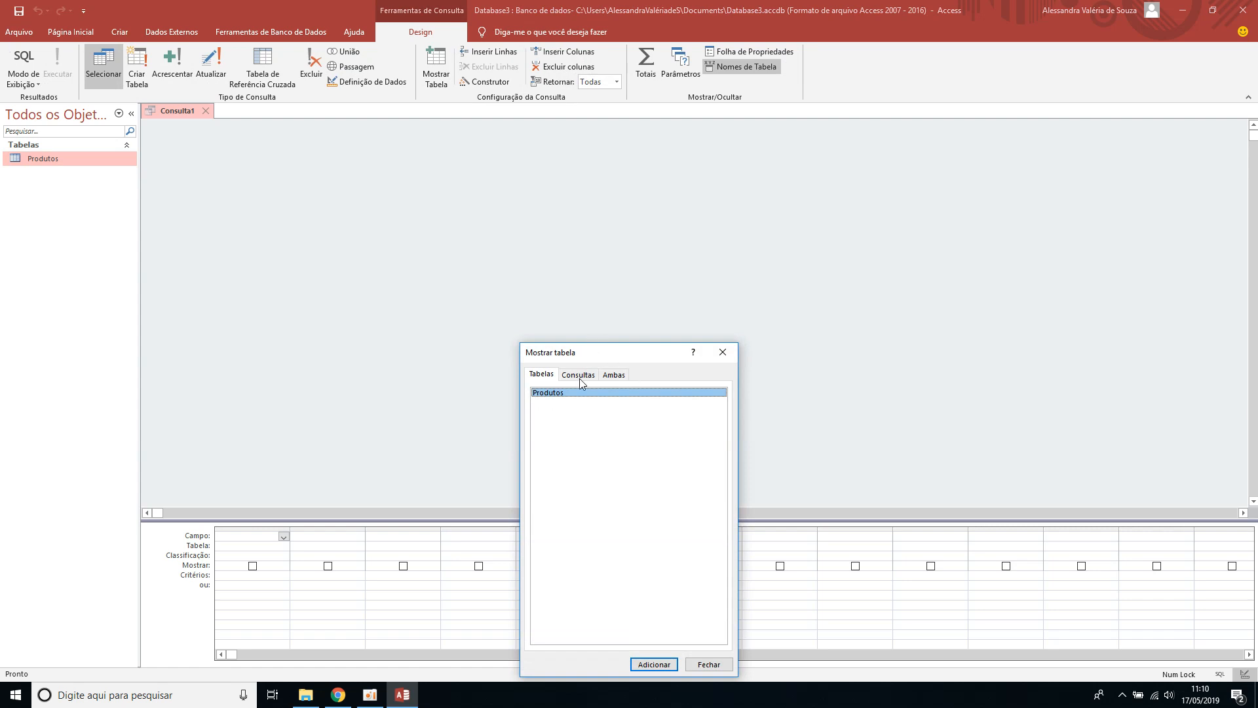
{"action": "left_click", "coordinate": [652, 665]}
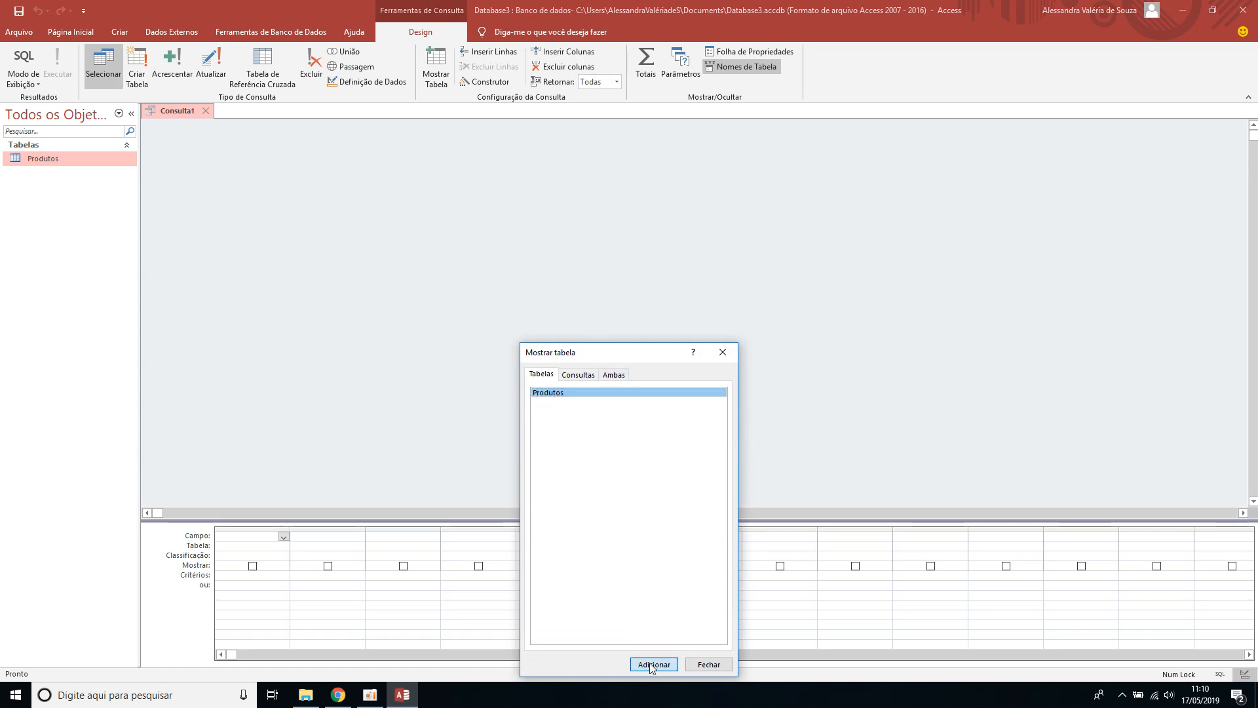
{"action": "left_click", "coordinate": [723, 354]}
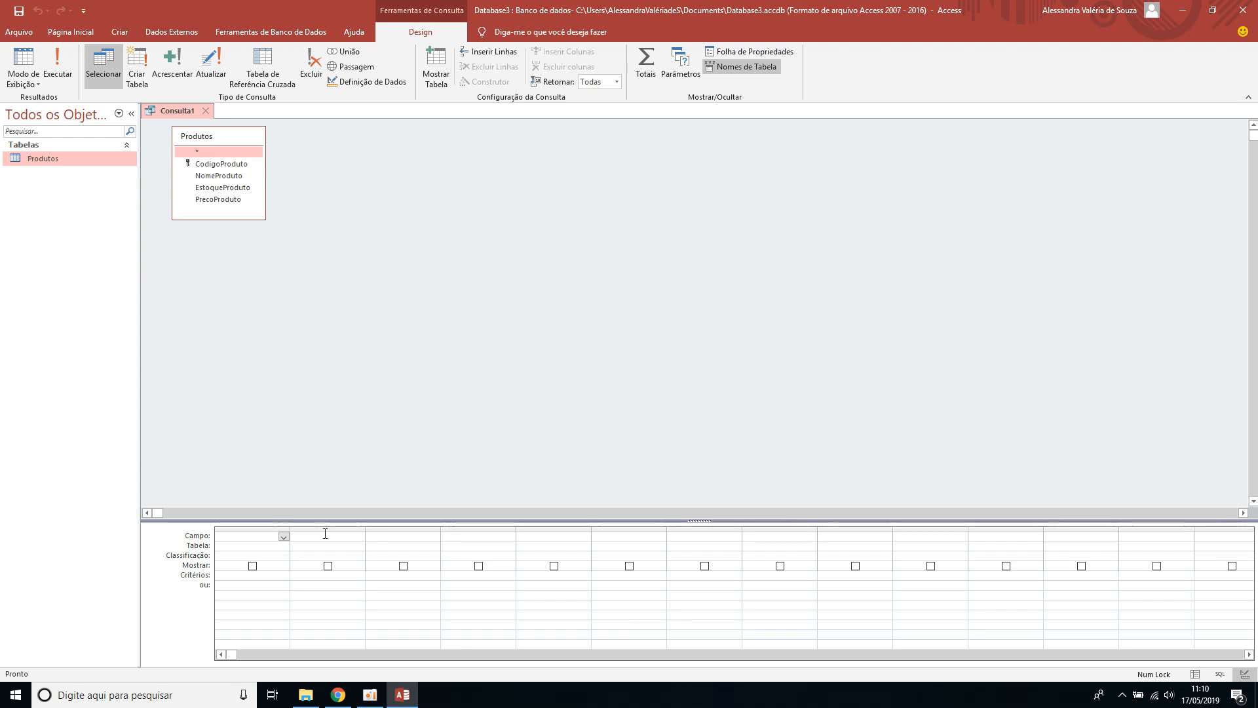
{"action": "left_click", "coordinate": [283, 536]}
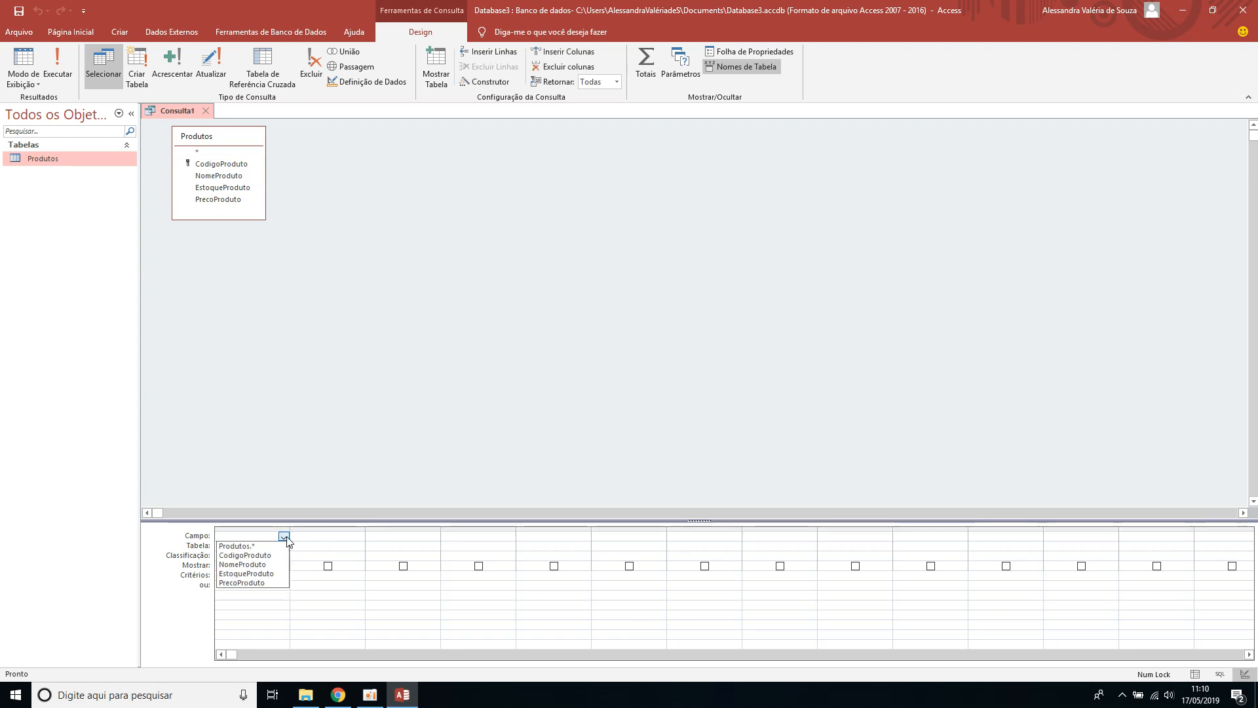
{"action": "left_click", "coordinate": [277, 555]}
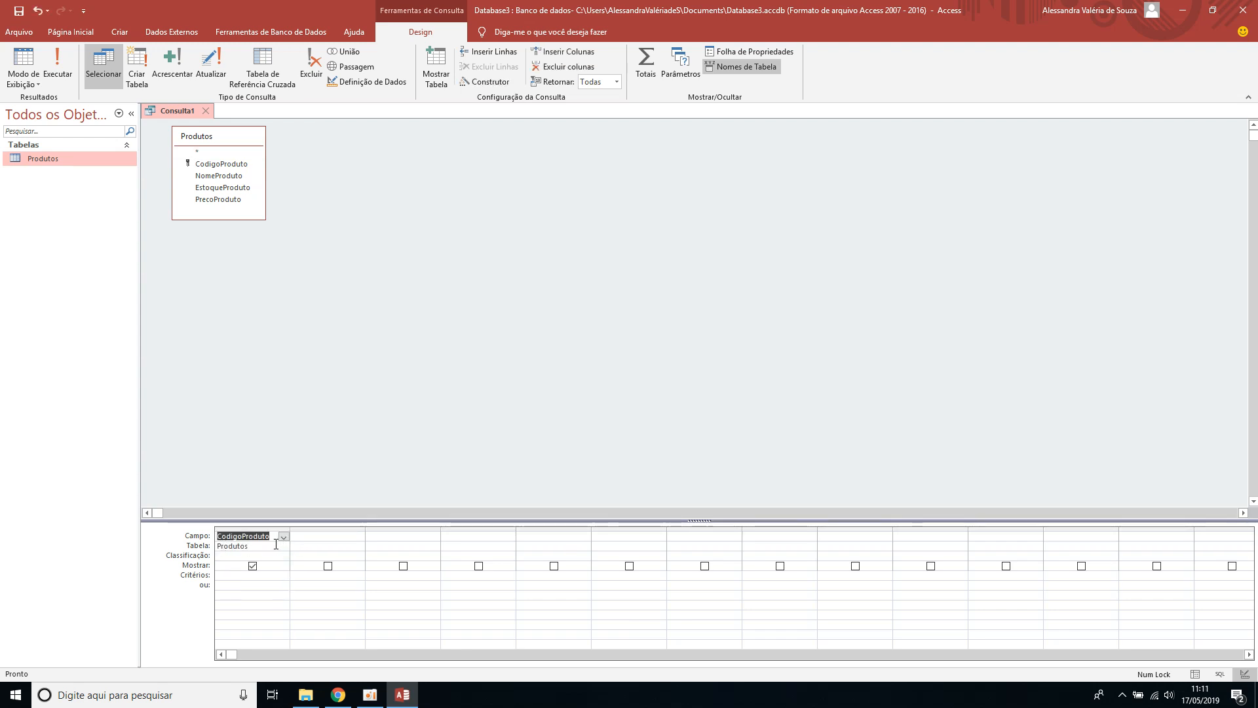
{"action": "left_click", "coordinate": [239, 555]}
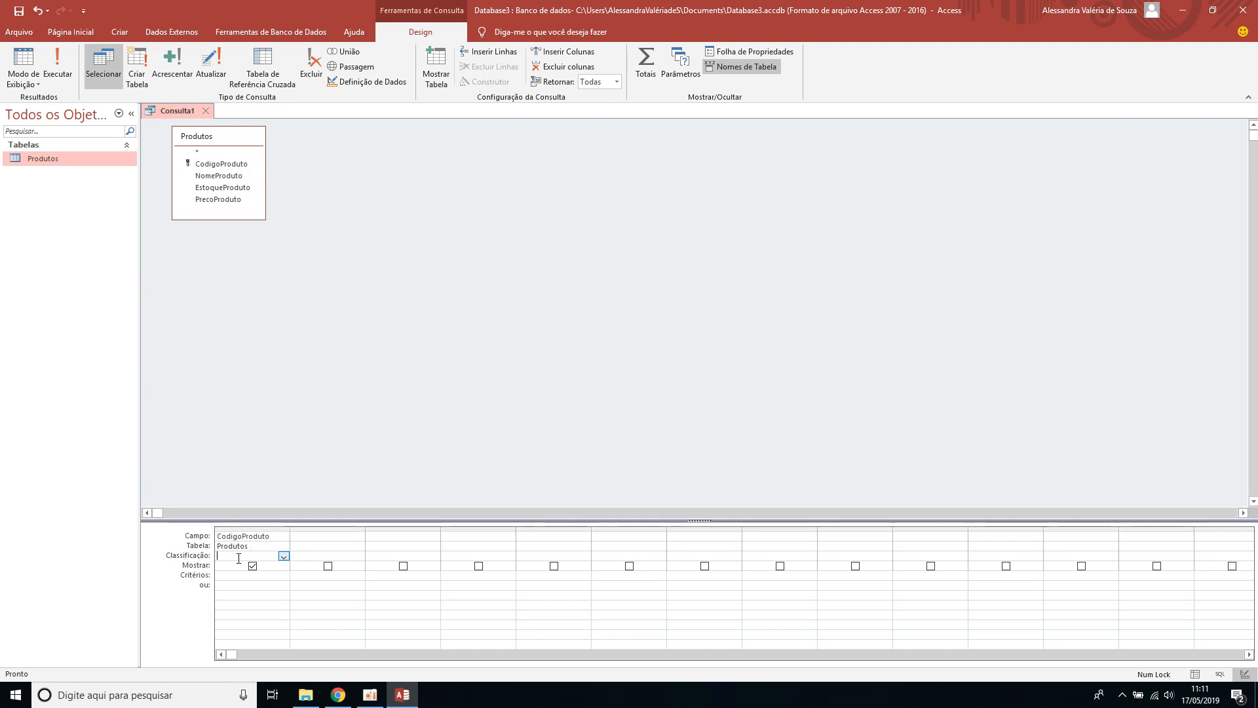
{"action": "type", "text": "<3"}
{"action": "key", "text": "BackSpace"}
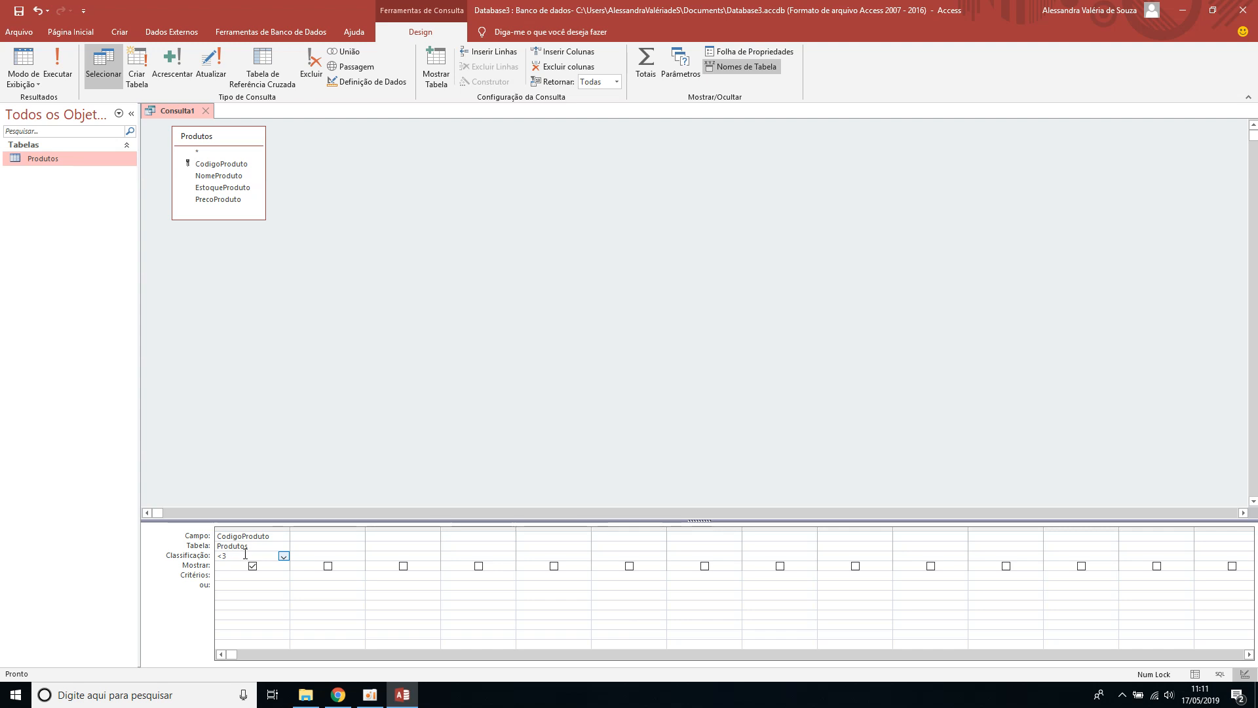
{"action": "type", "text": "2"}
Step: Sort CodigoProduto in ascending order with the criterion <3, and run the query before returning to its design
{"action": "left_click", "coordinate": [283, 555]}
{"action": "left_click", "coordinate": [262, 566]}
{"action": "left_click", "coordinate": [253, 575]}
{"action": "type", "text": "<"}
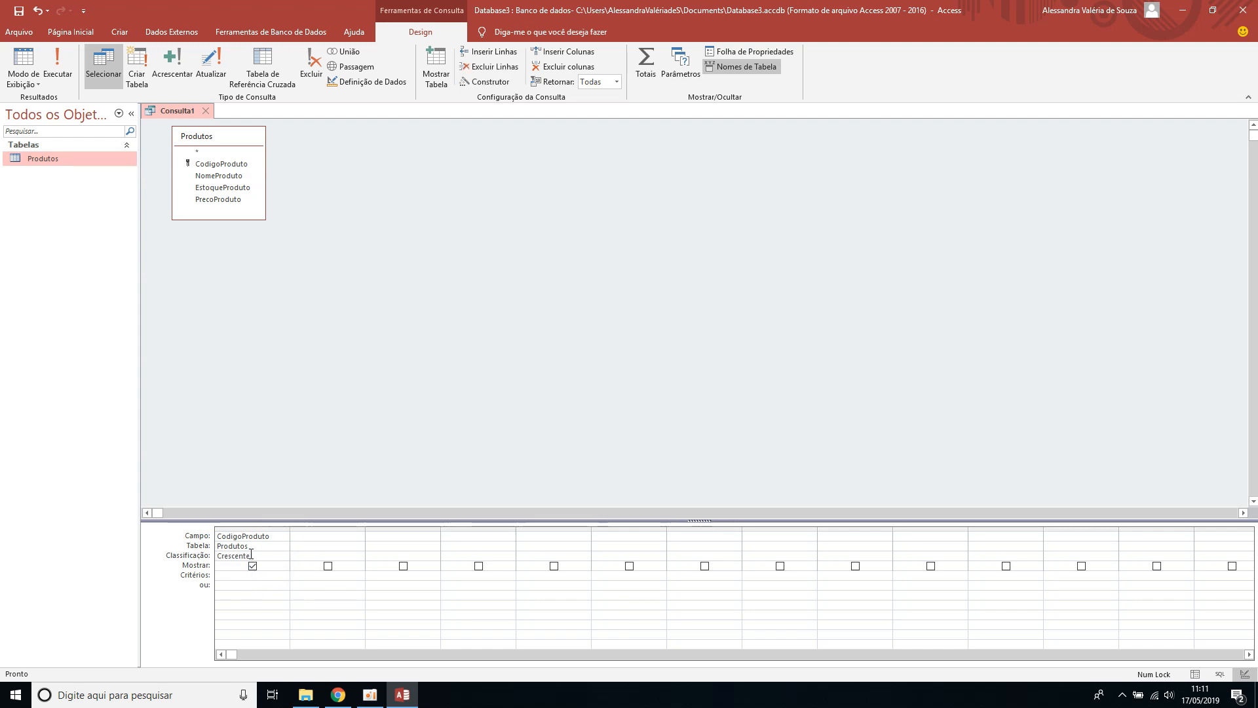
{"action": "type", "text": "3"}
{"action": "left_click", "coordinate": [56, 66]}
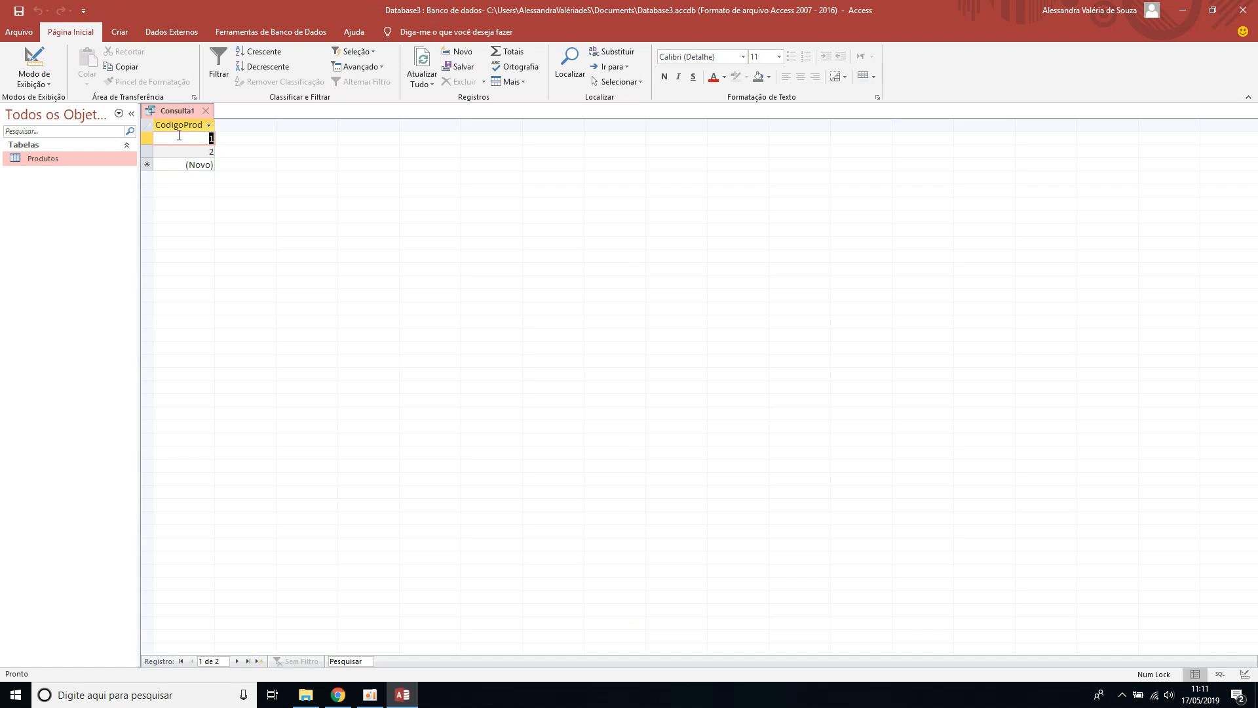
{"action": "left_click", "coordinate": [29, 62]}
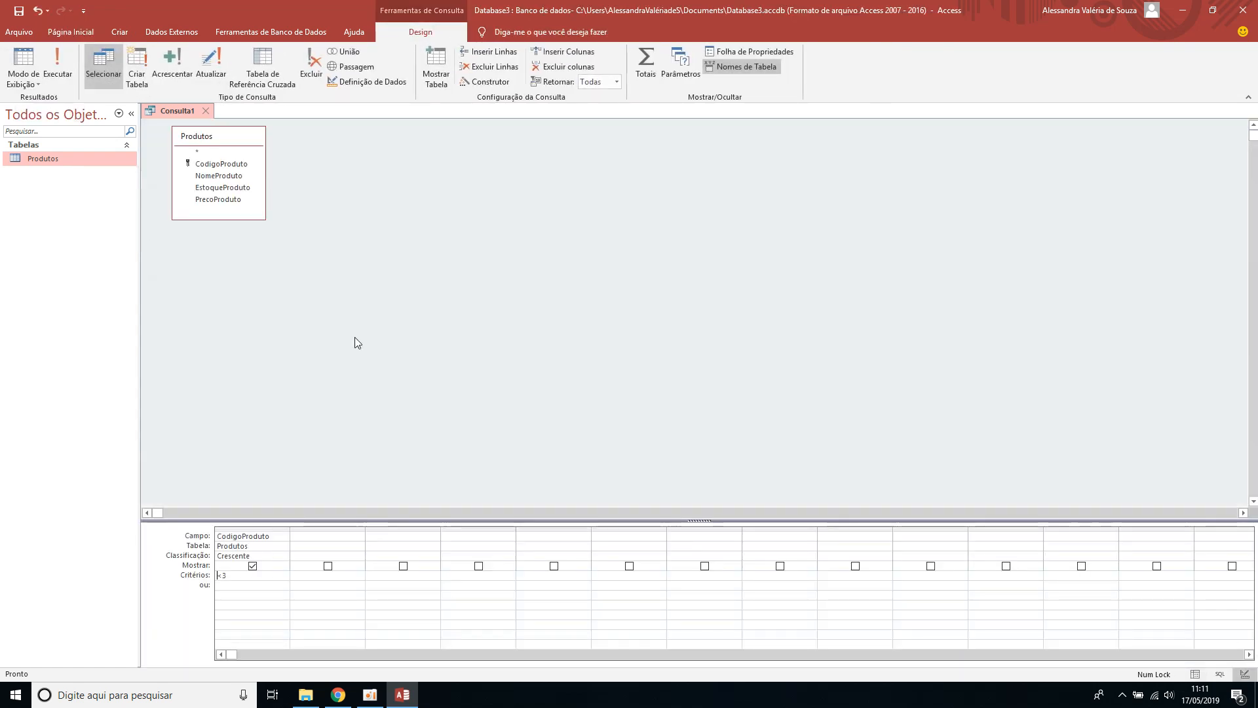
Step: Add CodigoProduto as a second column sorted ascending with the criterion >1, and run the query before returning to its design
{"action": "left_click", "coordinate": [314, 535]}
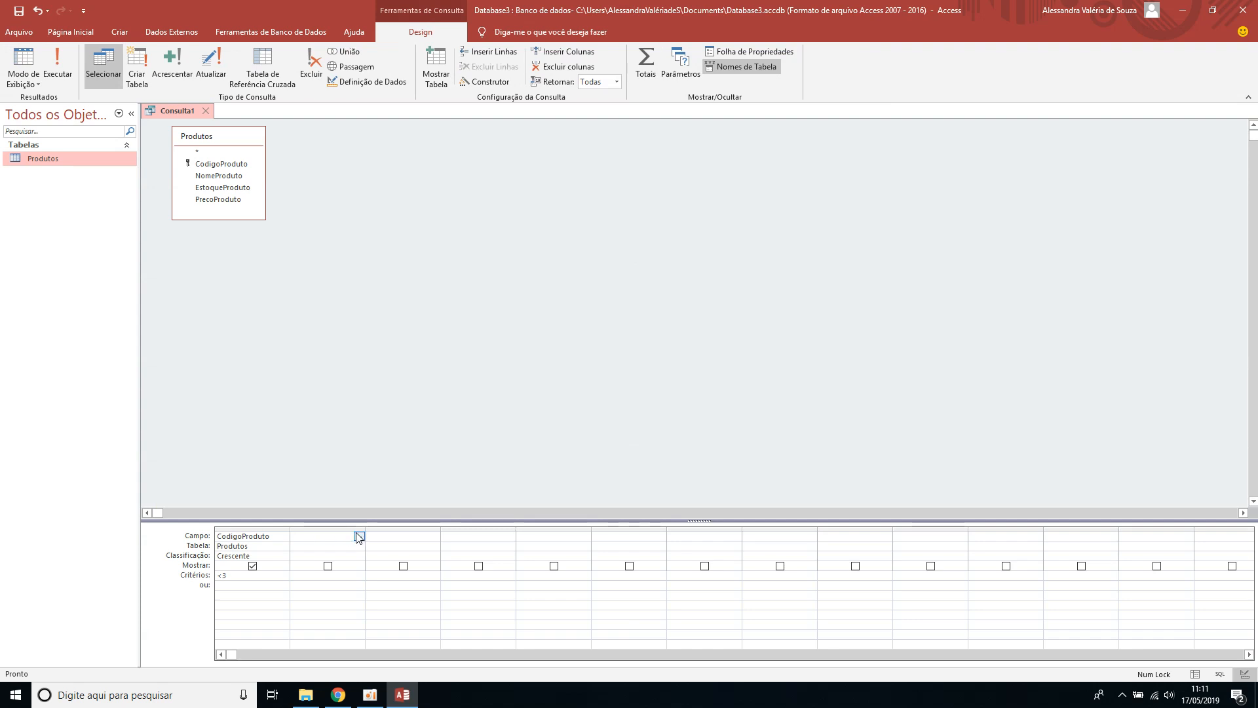
{"action": "left_click", "coordinate": [359, 536]}
{"action": "left_click", "coordinate": [337, 556]}
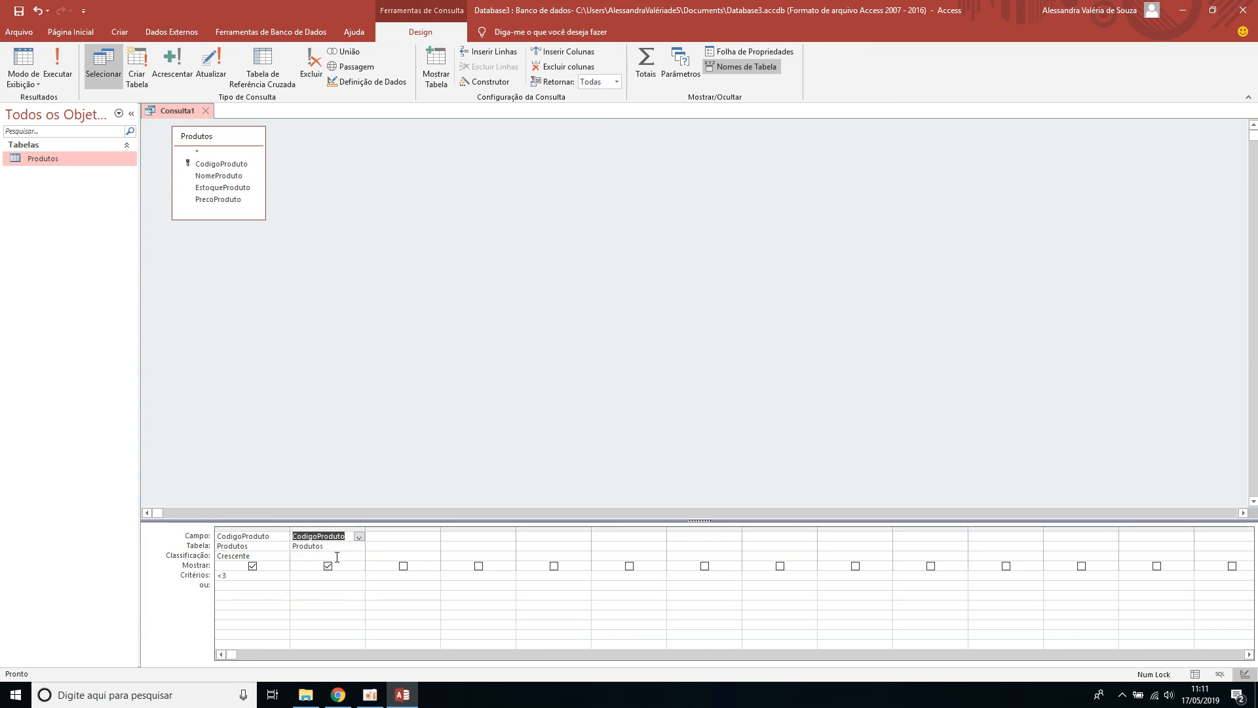
{"action": "left_click", "coordinate": [359, 557]}
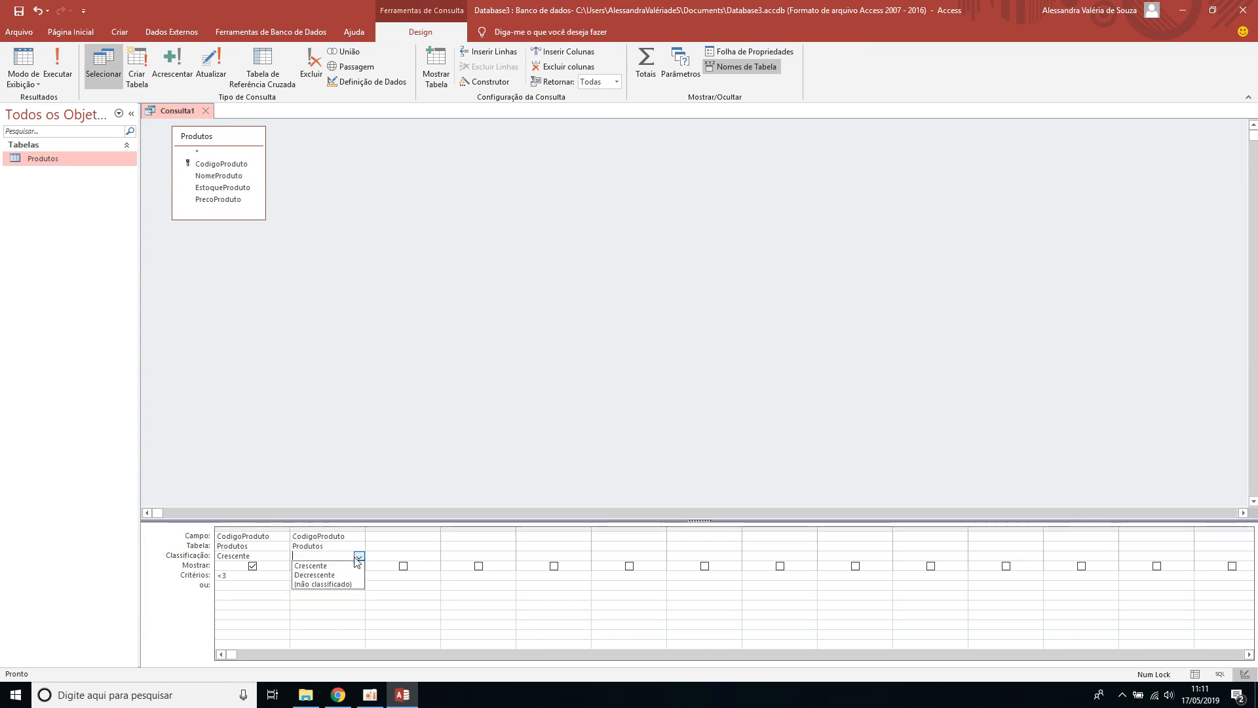
{"action": "left_click", "coordinate": [328, 566]}
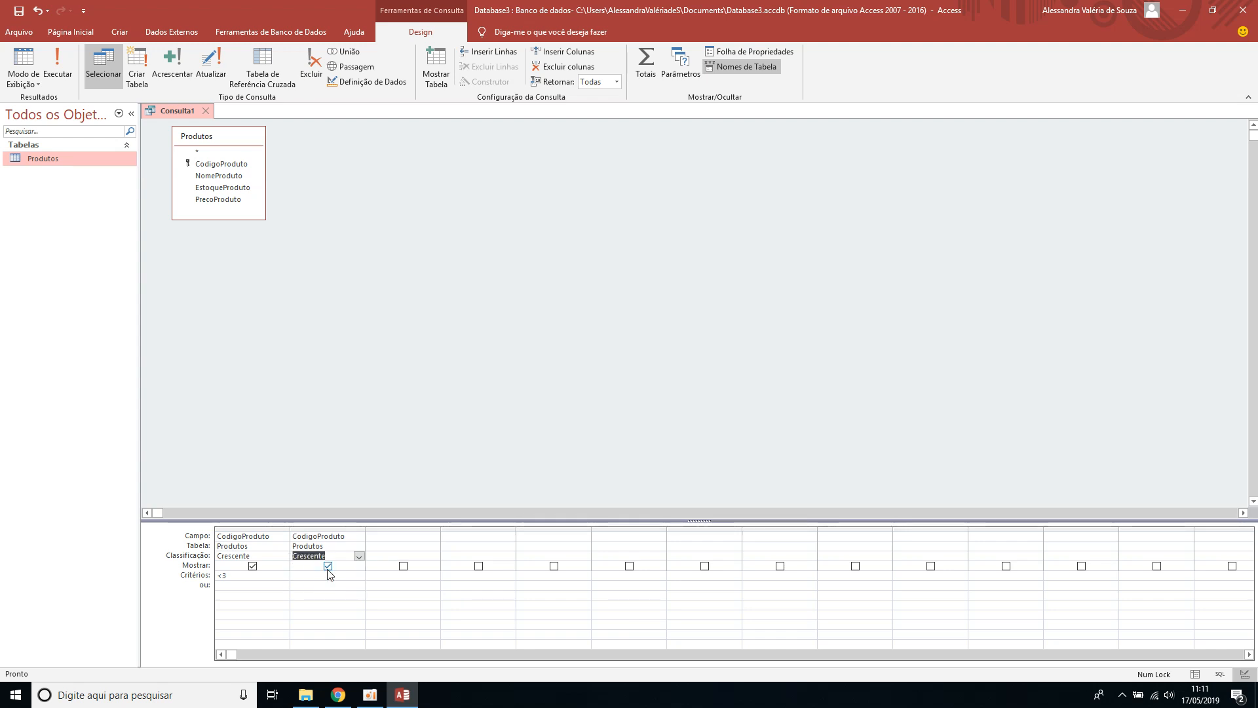
{"action": "left_click", "coordinate": [332, 576]}
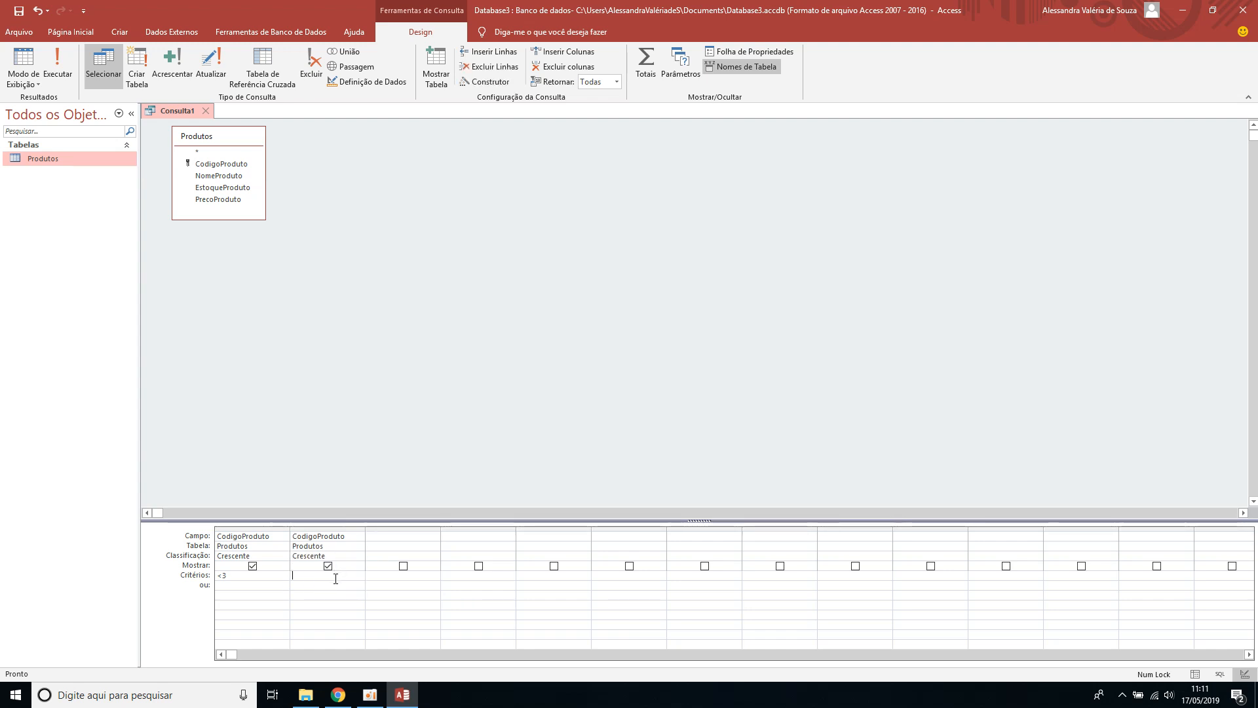
{"action": "type", "text": ">1"}
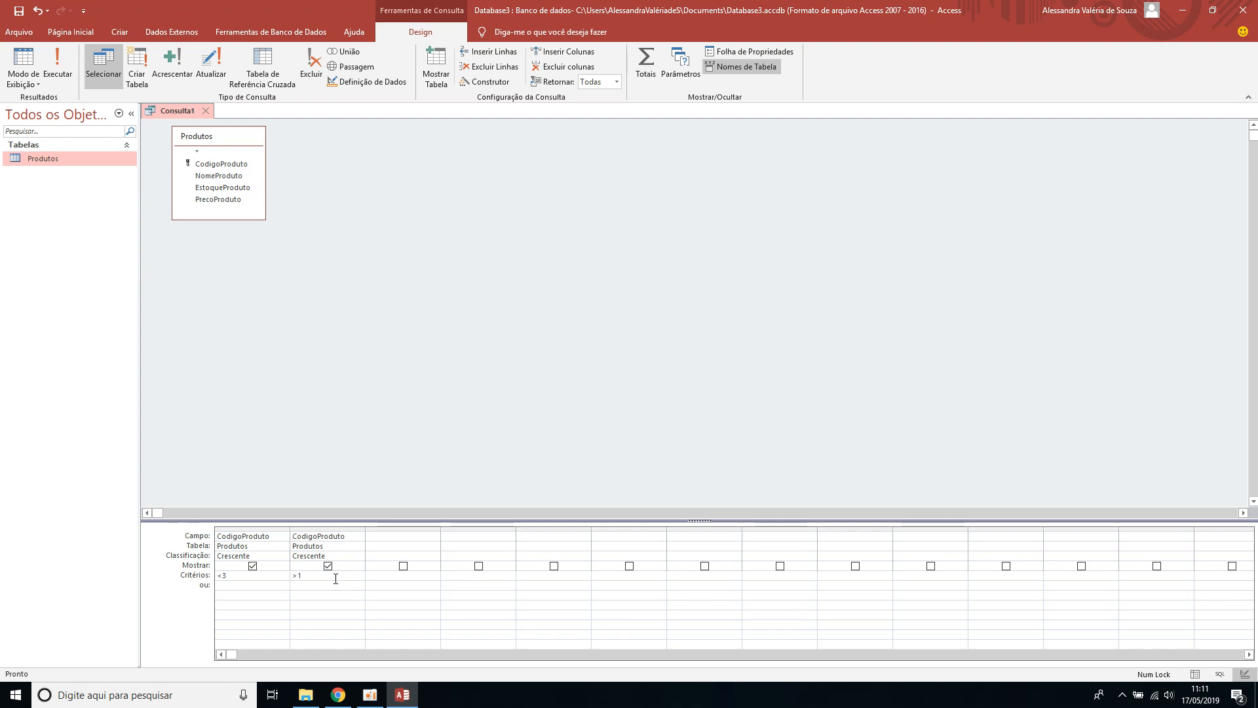
{"action": "left_click", "coordinate": [58, 65]}
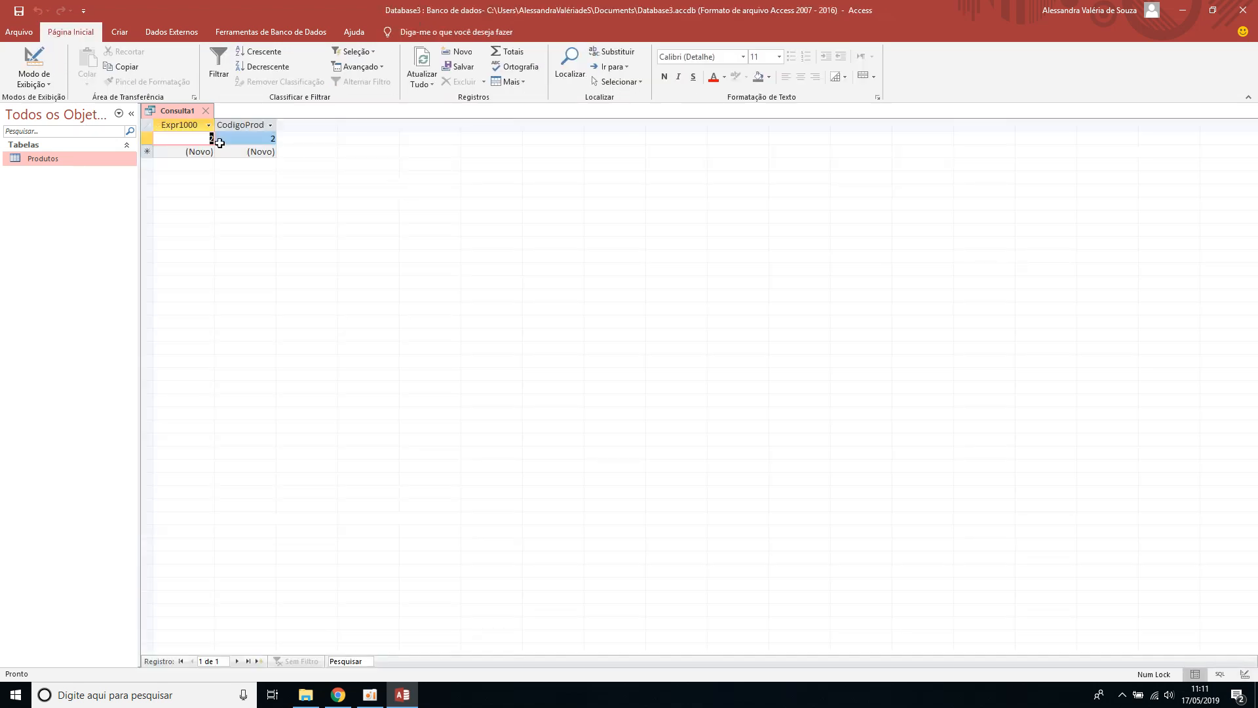
{"action": "left_click", "coordinate": [40, 63]}
Step: Remove the second CodigoProduto column from the query design grid
{"action": "left_click", "coordinate": [237, 574]}
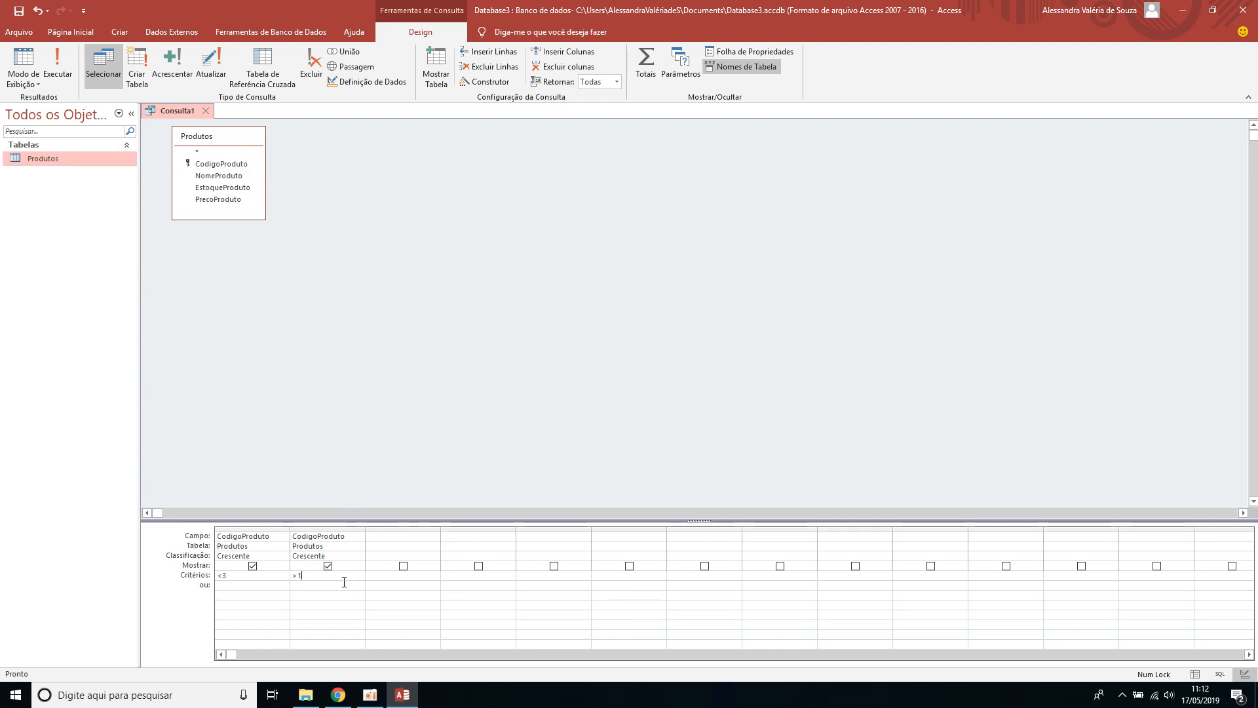
{"action": "double_click", "coordinate": [311, 577]}
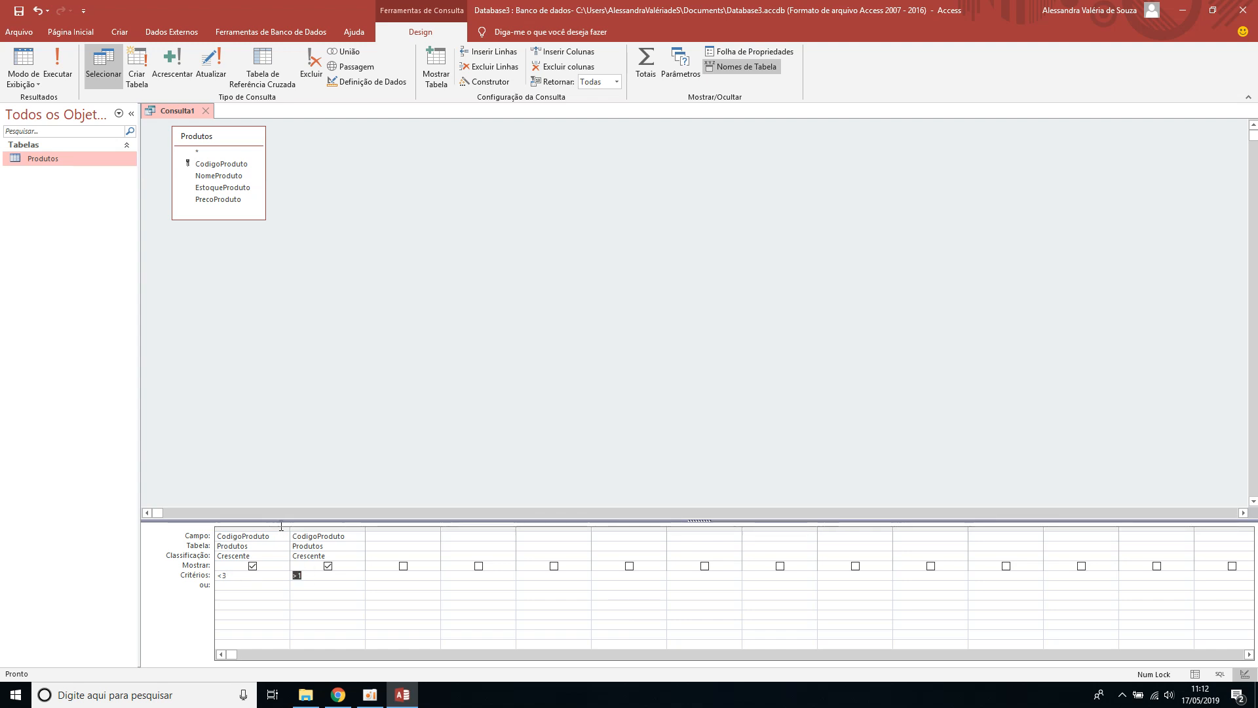
{"action": "left_click", "coordinate": [327, 566]}
{"action": "left_click", "coordinate": [211, 567]}
{"action": "double_click", "coordinate": [350, 532]}
{"action": "key", "text": "Delete"}
Step: Add >1 as the alternative (ou) criterion of CodigoProduto, and run the query before returning to its design
{"action": "left_click", "coordinate": [248, 592]}
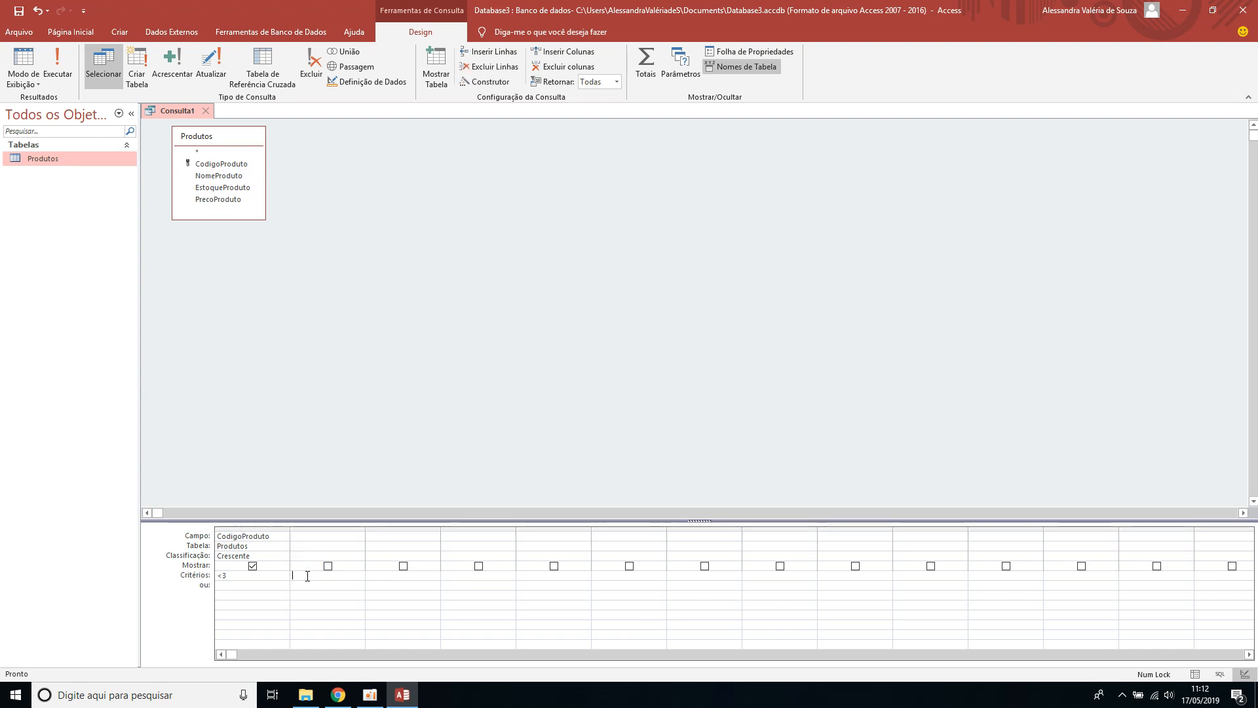
{"action": "left_click", "coordinate": [248, 587]}
{"action": "type", "text": "<"}
{"action": "key", "text": "BackSpace"}
{"action": "type", "text": ">1"}
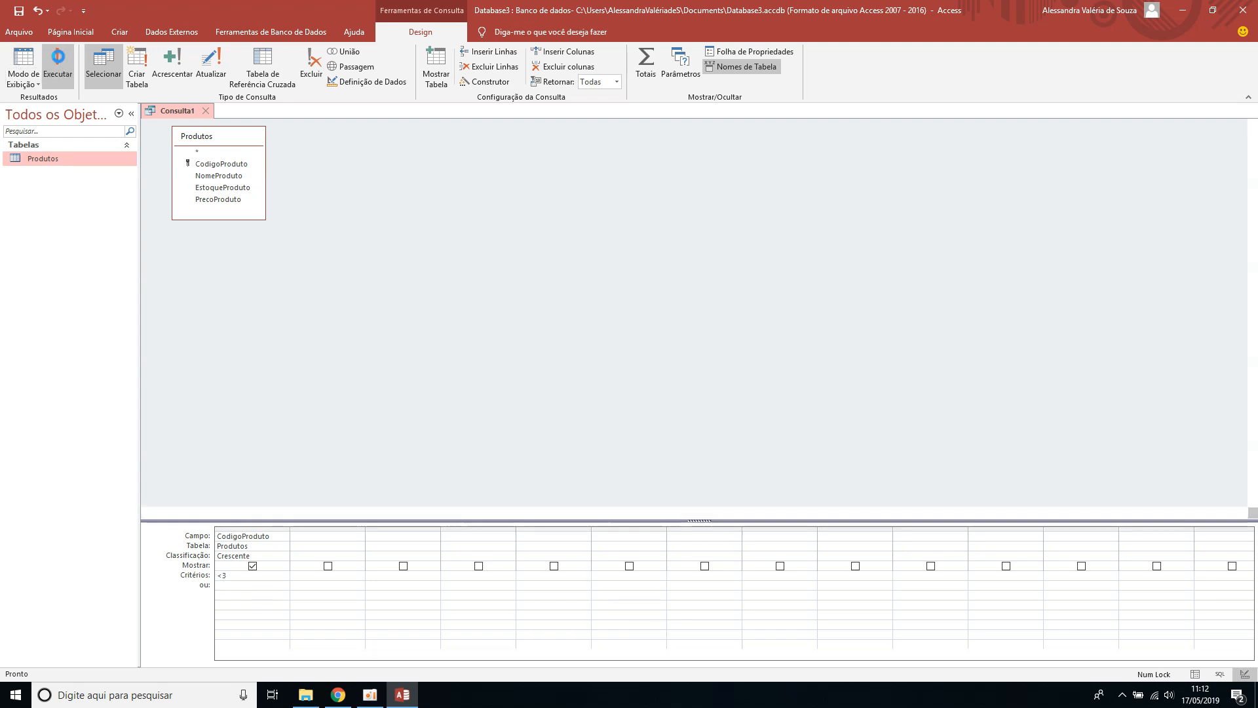
{"action": "left_click", "coordinate": [58, 57]}
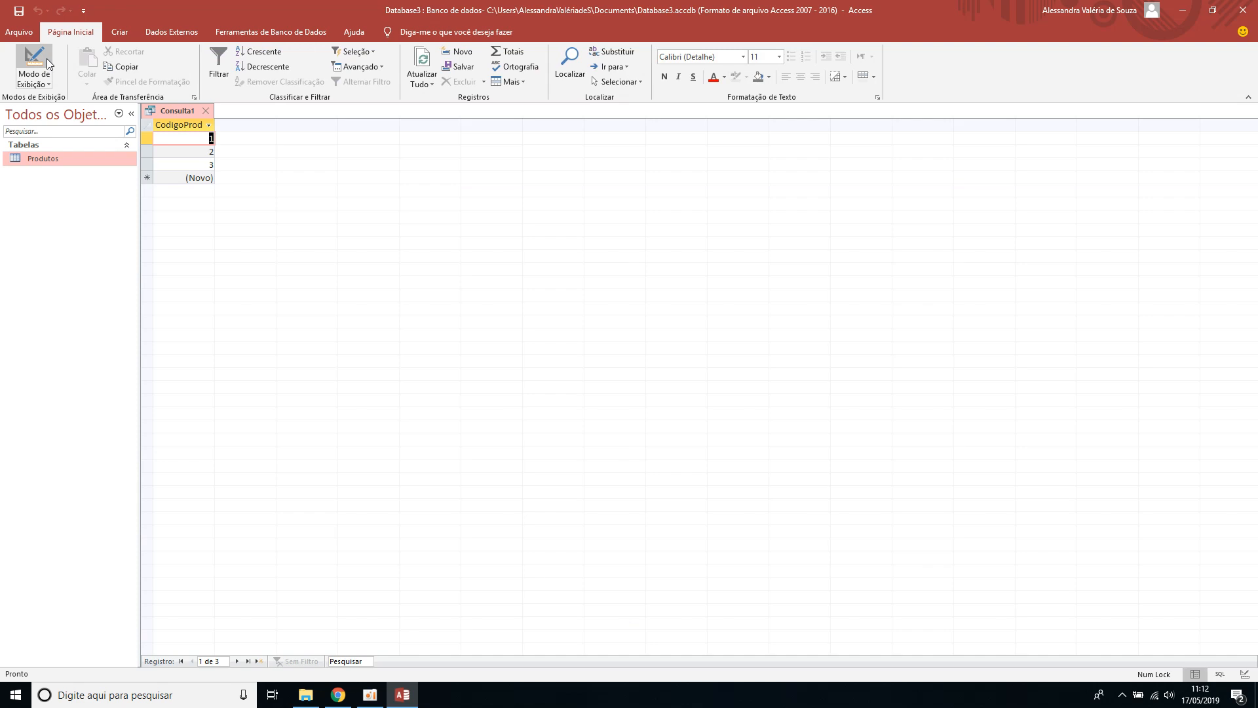
{"action": "left_click", "coordinate": [31, 64]}
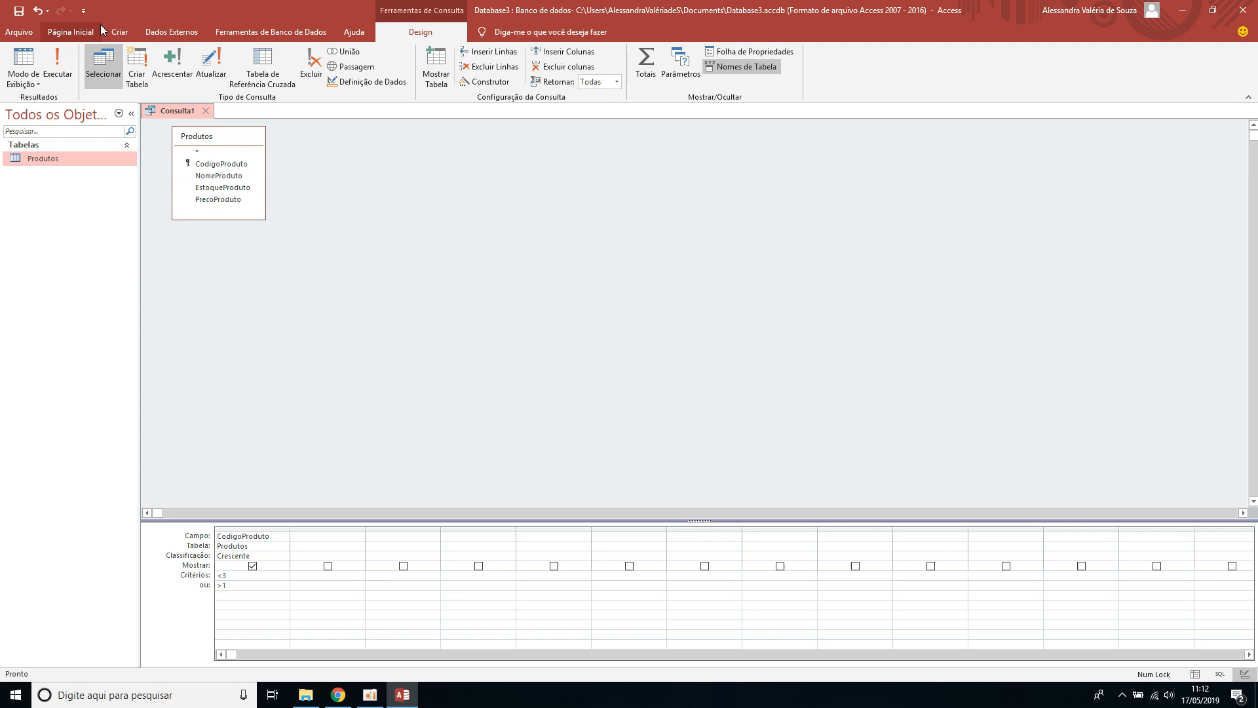
Step: Try to run the query as a data-definition query, and change its type to union
{"action": "left_click", "coordinate": [372, 85]}
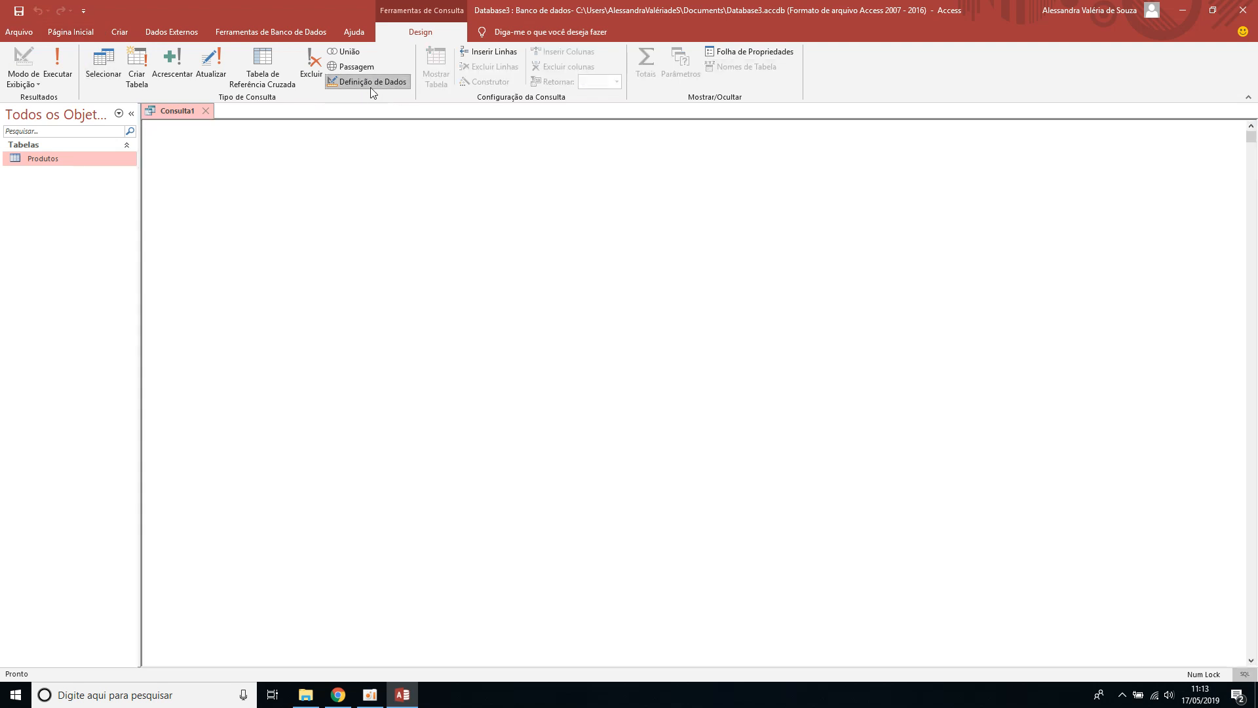
{"action": "left_click", "coordinate": [59, 65]}
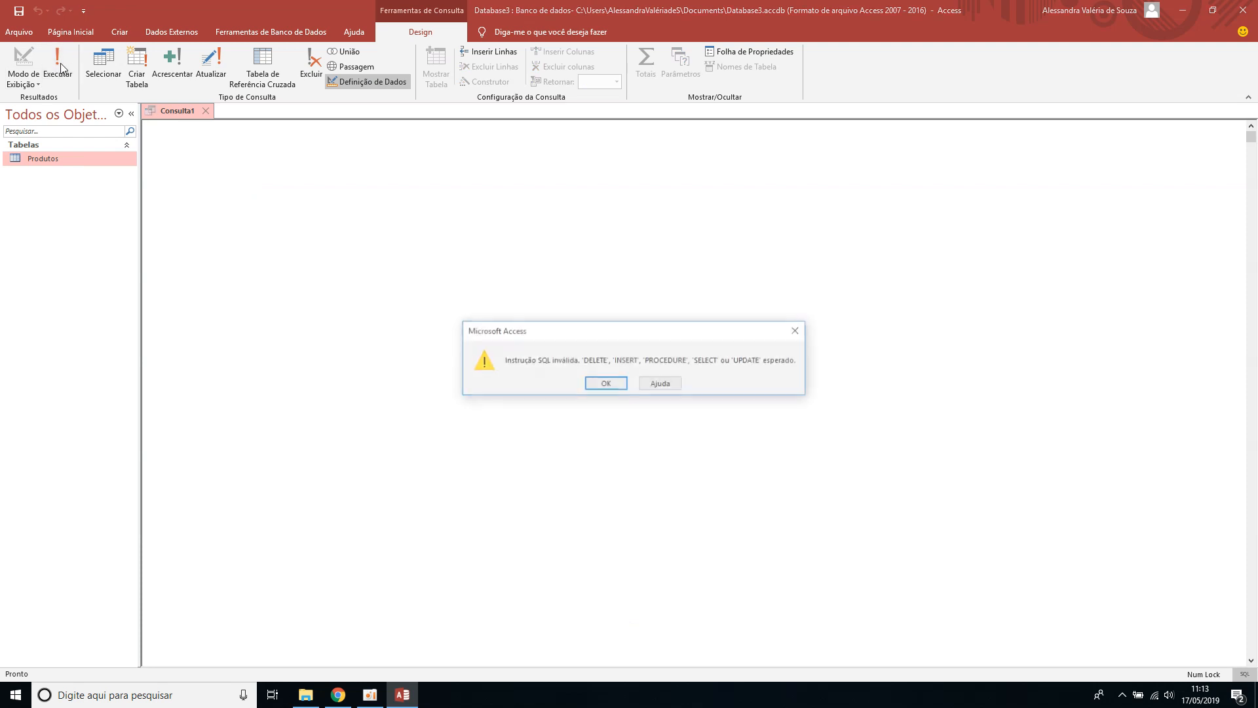
{"action": "left_click", "coordinate": [604, 384]}
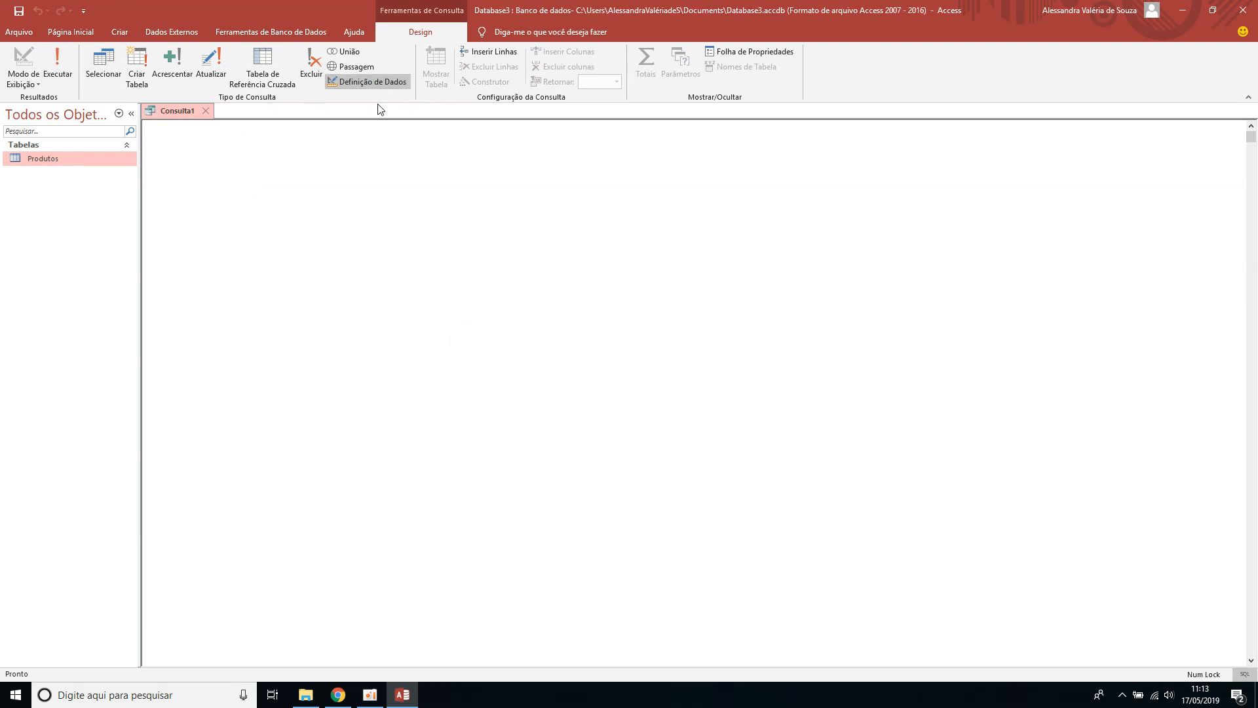
{"action": "left_click", "coordinate": [344, 67]}
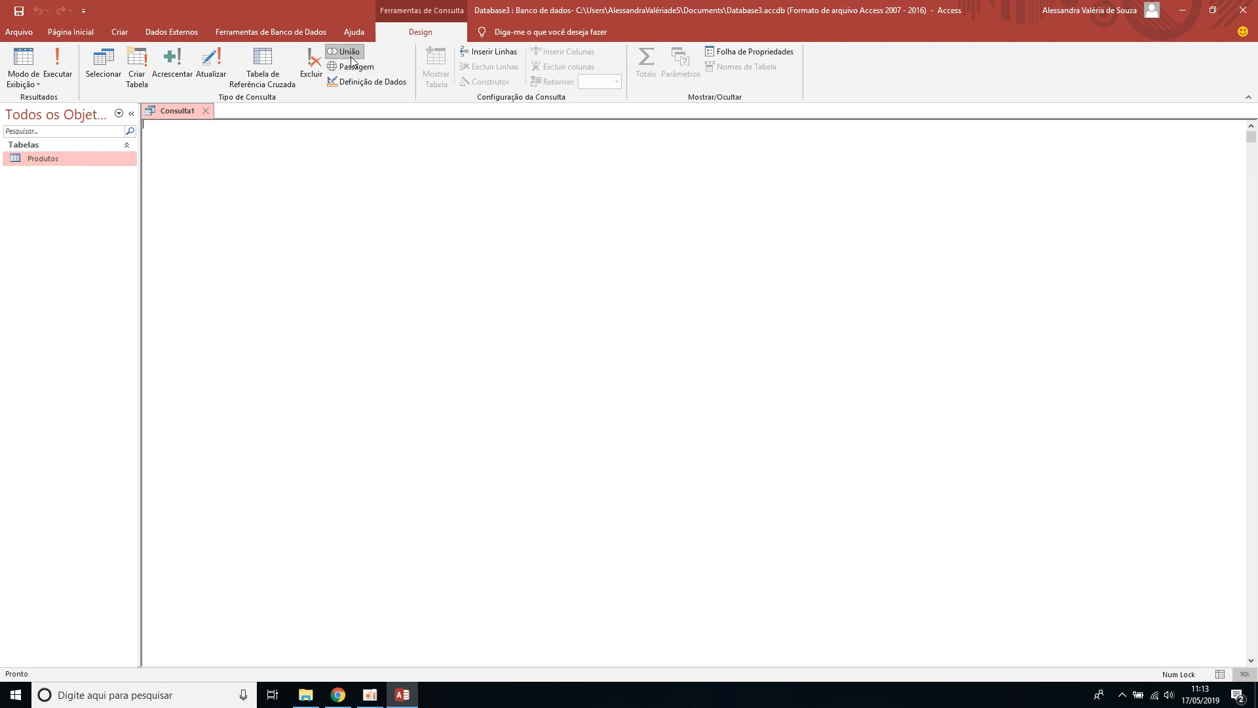
Step: Try to save the empty union query as Consulta1, and close it without saving
{"action": "left_click", "coordinate": [206, 111]}
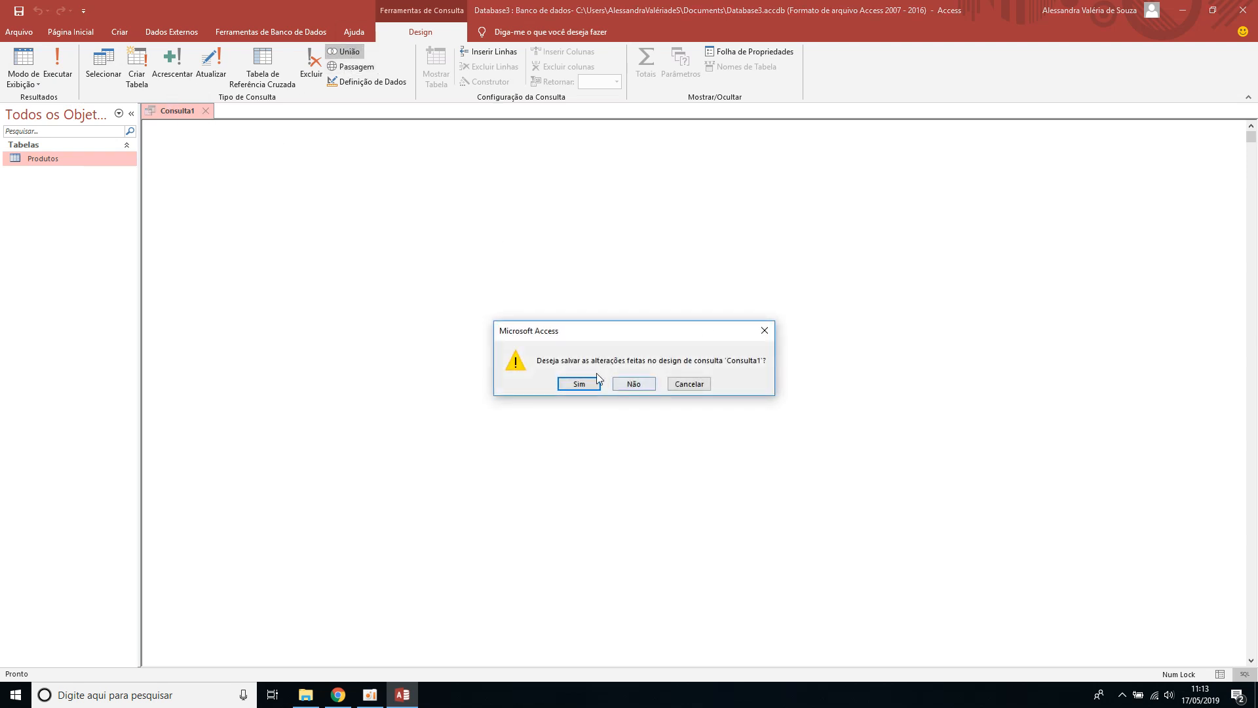
{"action": "left_click", "coordinate": [589, 390]}
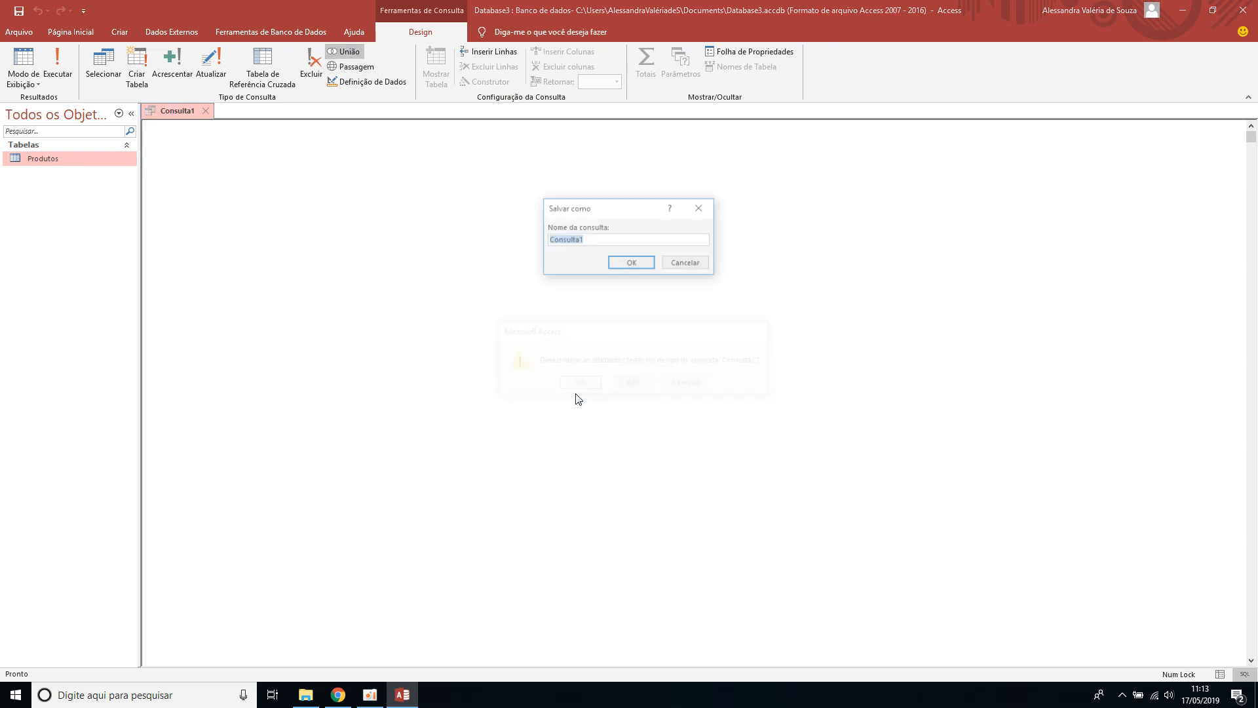
{"action": "left_click", "coordinate": [630, 263]}
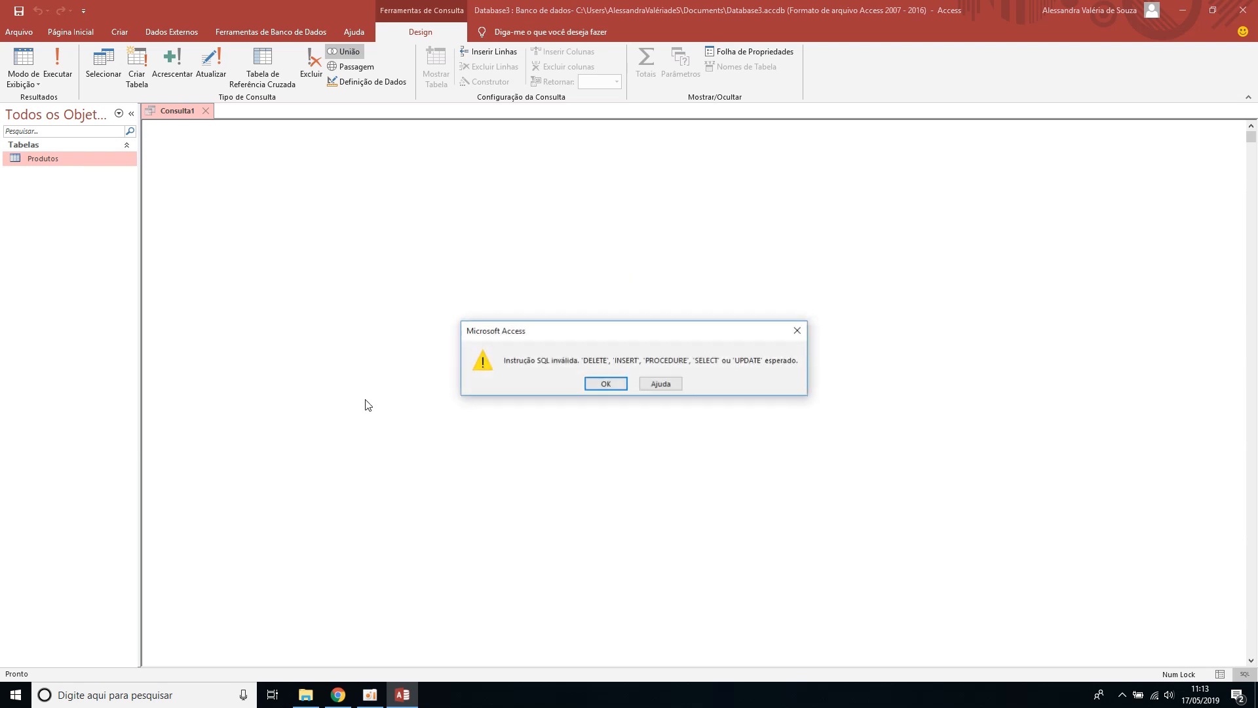
{"action": "left_click", "coordinate": [606, 384]}
{"action": "left_click", "coordinate": [205, 111]}
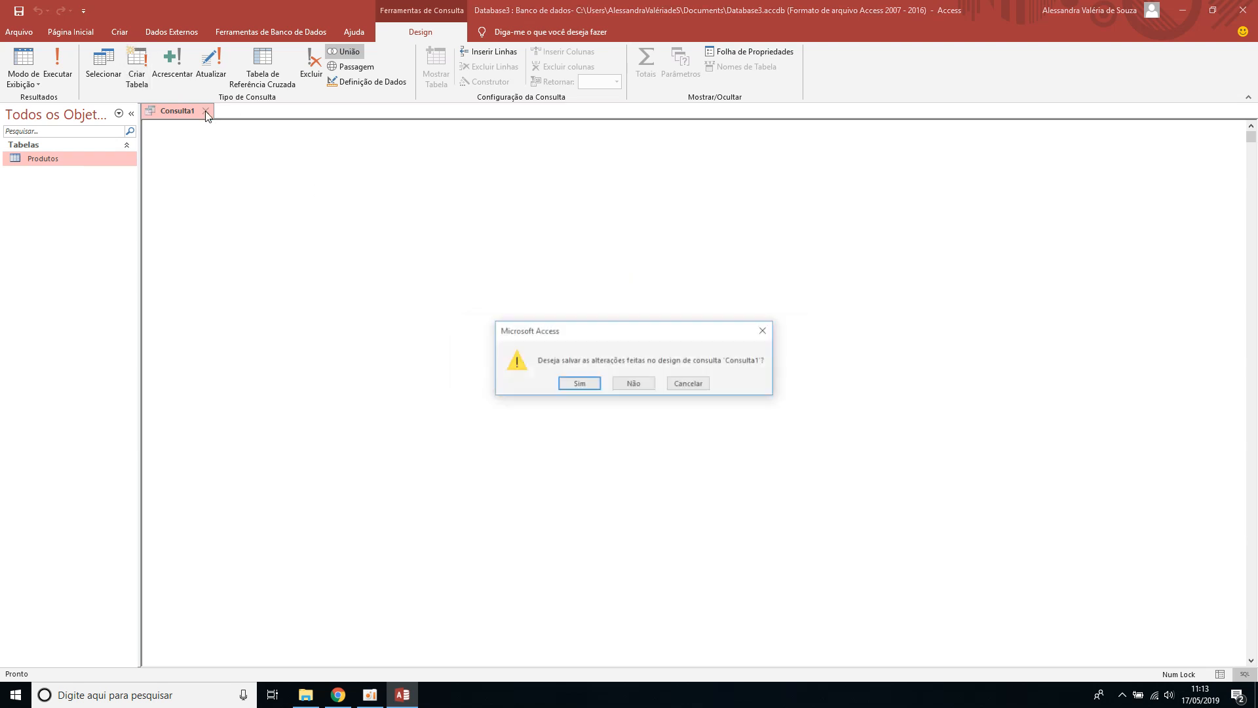
{"action": "left_click", "coordinate": [634, 384]}
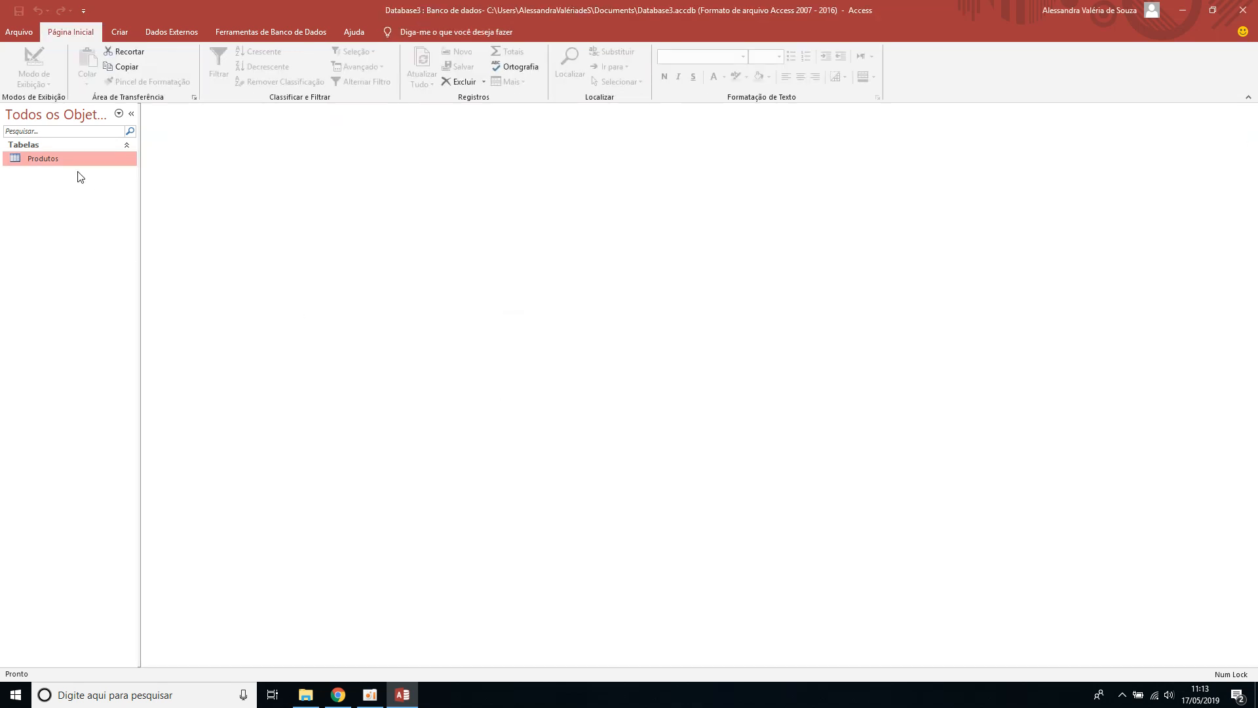
Step: Create a new query in Design view based on the Produtos table, with CodigoProduto as its first field
{"action": "left_click", "coordinate": [121, 32]}
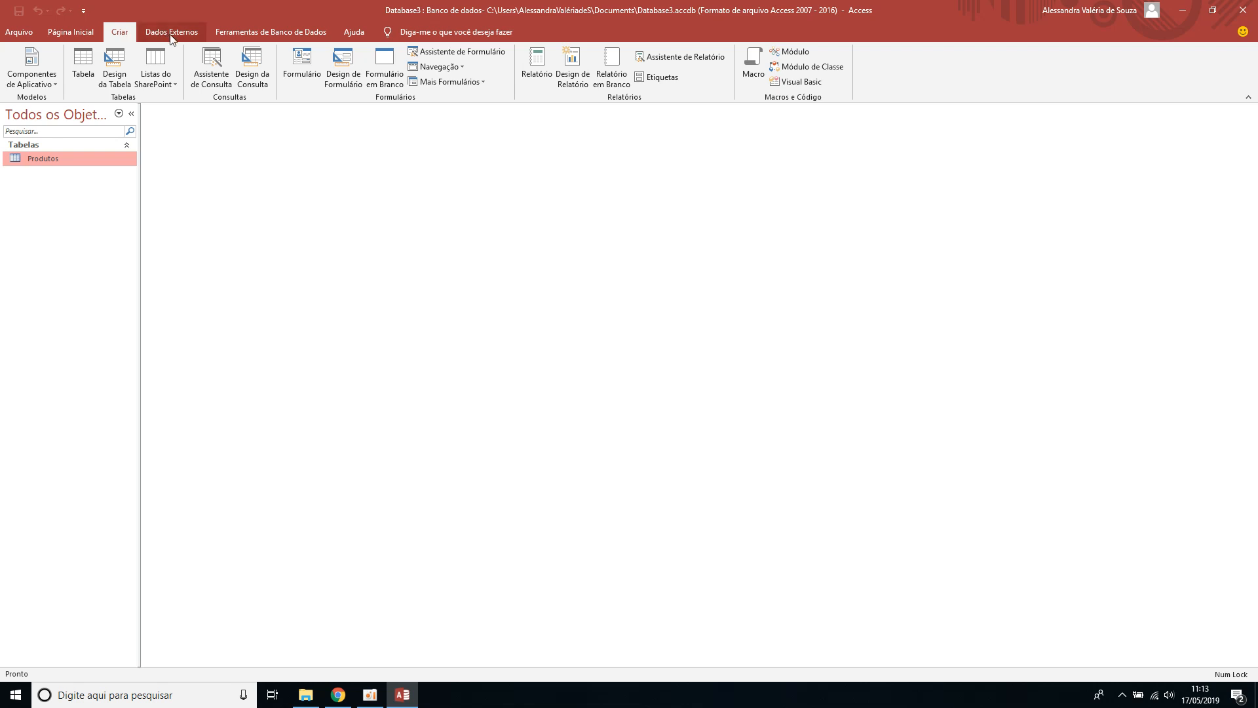
{"action": "left_click", "coordinate": [251, 72]}
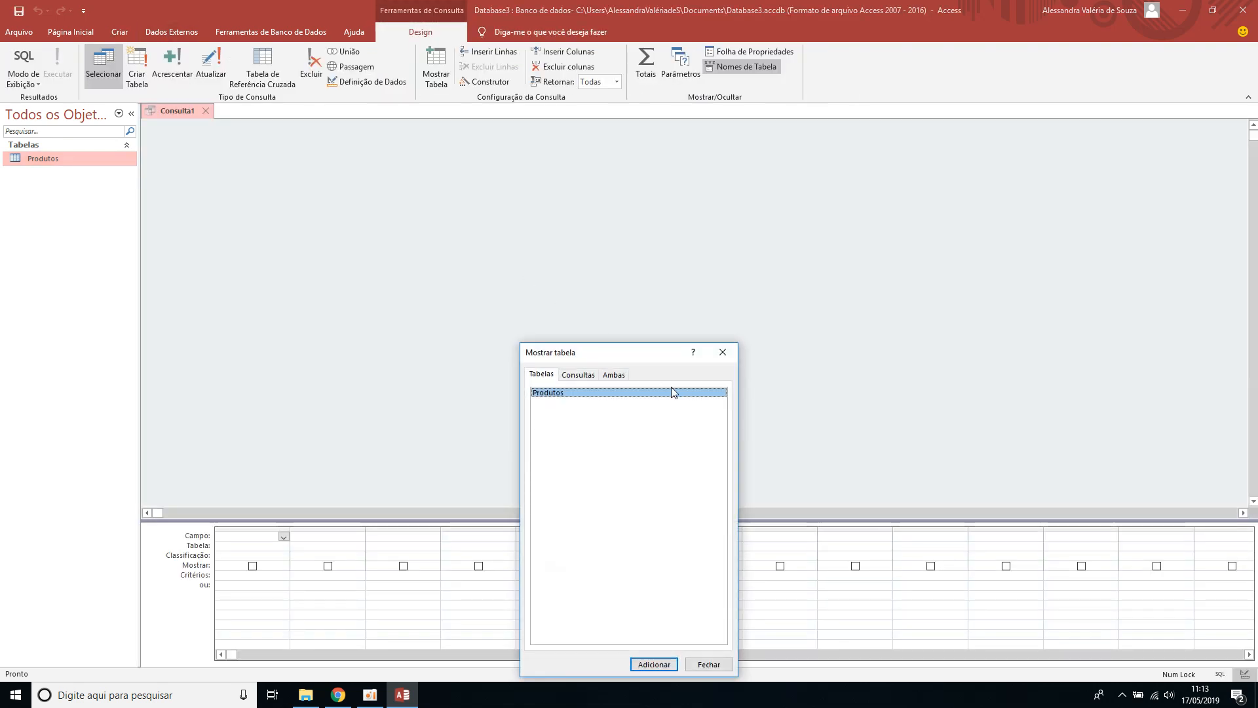
{"action": "left_click", "coordinate": [630, 662]}
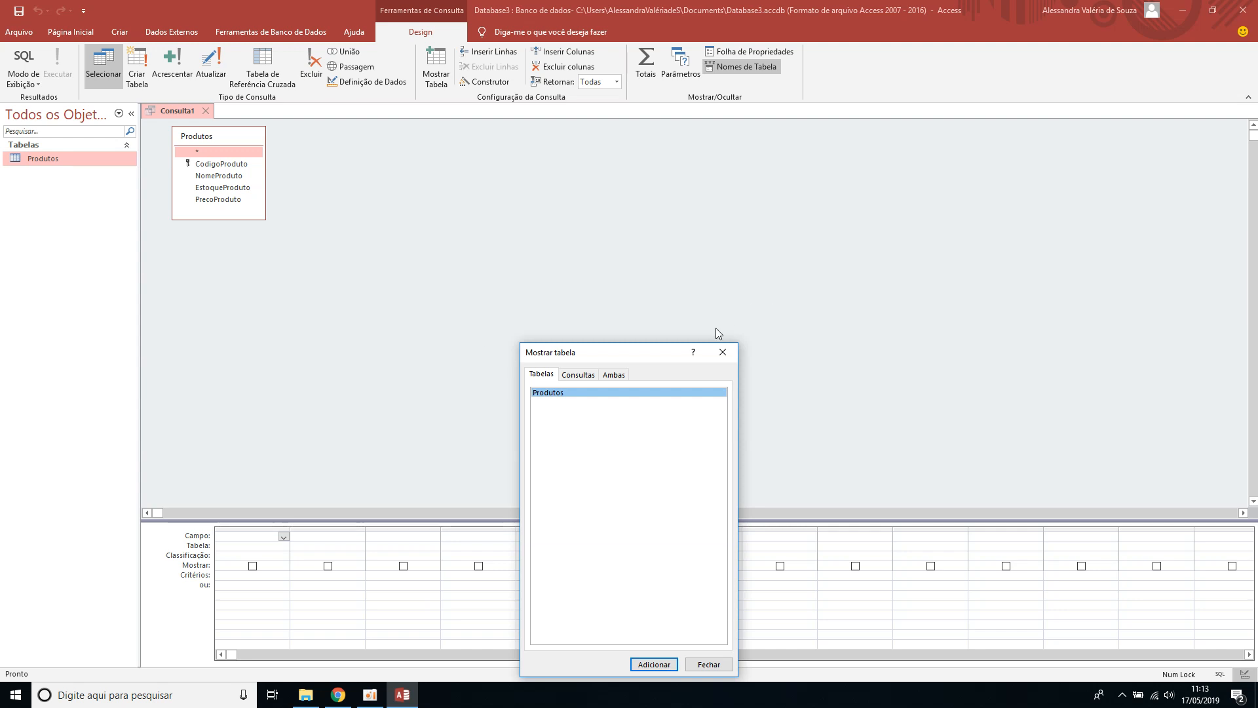
{"action": "left_click", "coordinate": [722, 352]}
{"action": "left_click", "coordinate": [283, 536]}
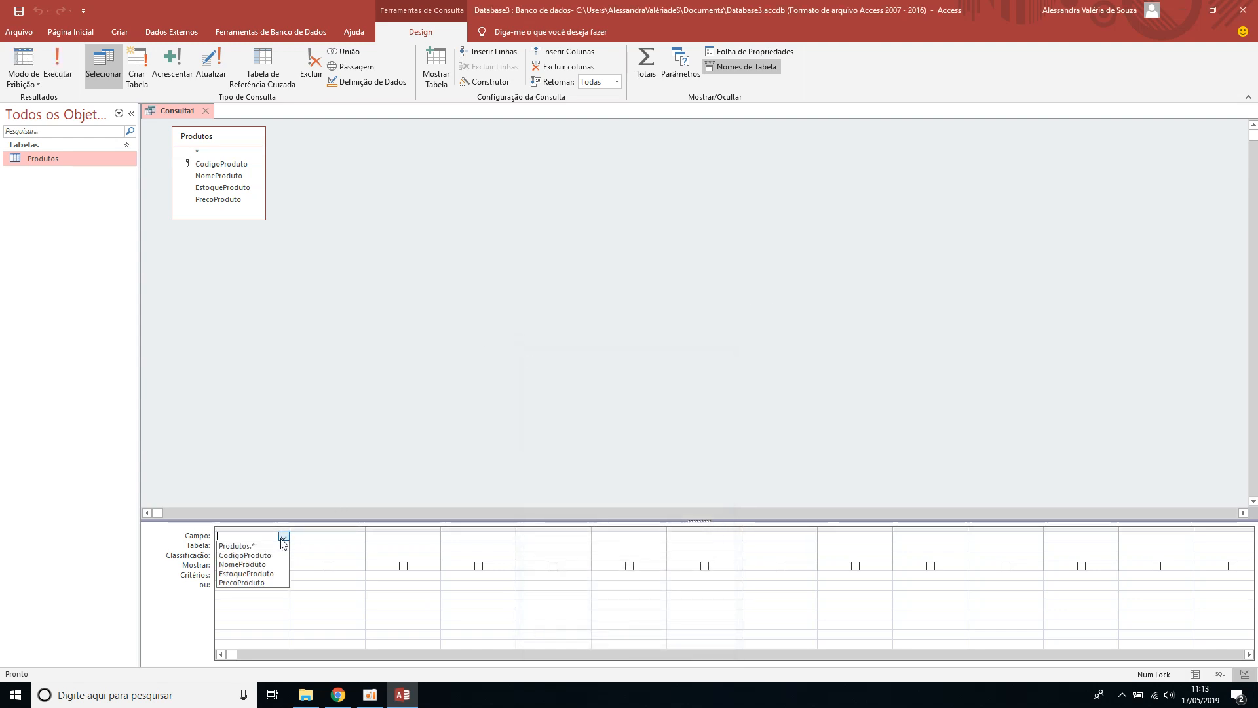
{"action": "left_click", "coordinate": [246, 555]}
Step: Sort CodigoProduto ascending with the criterion =2, and convert the query to a pass-through query
{"action": "left_click", "coordinate": [246, 555]}
{"action": "left_click", "coordinate": [283, 555]}
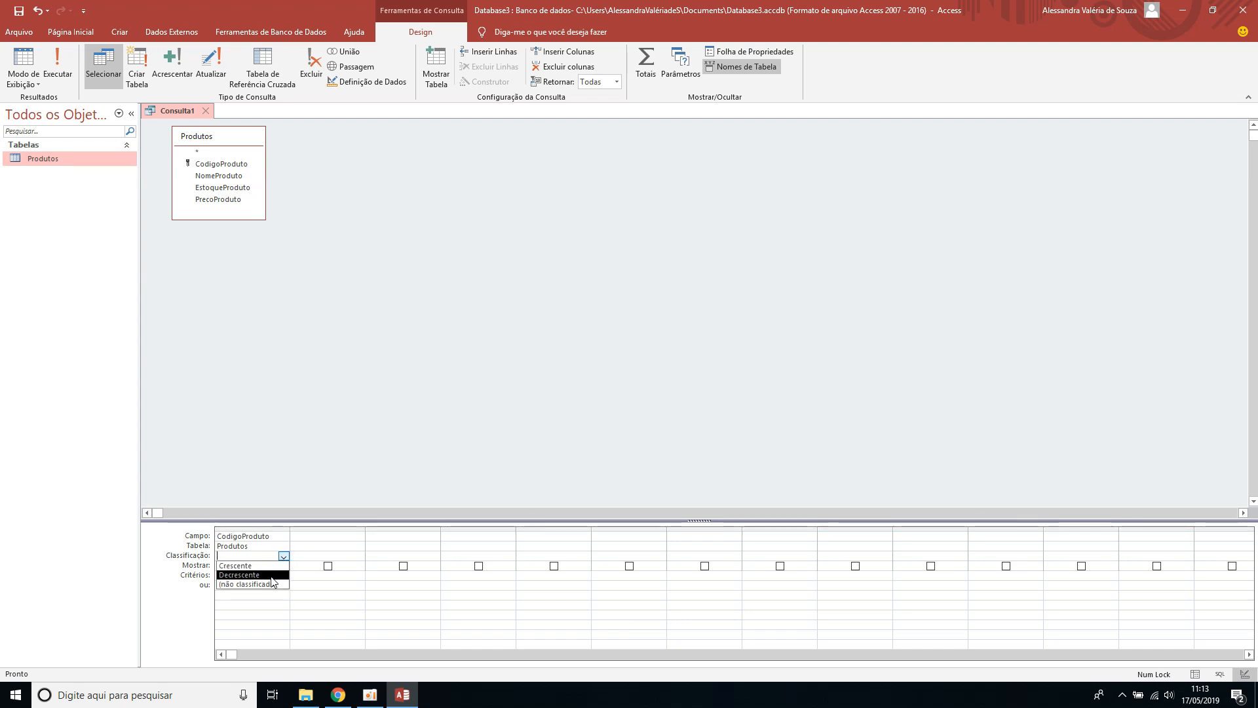
{"action": "left_click", "coordinate": [253, 565]}
{"action": "left_click", "coordinate": [253, 576]}
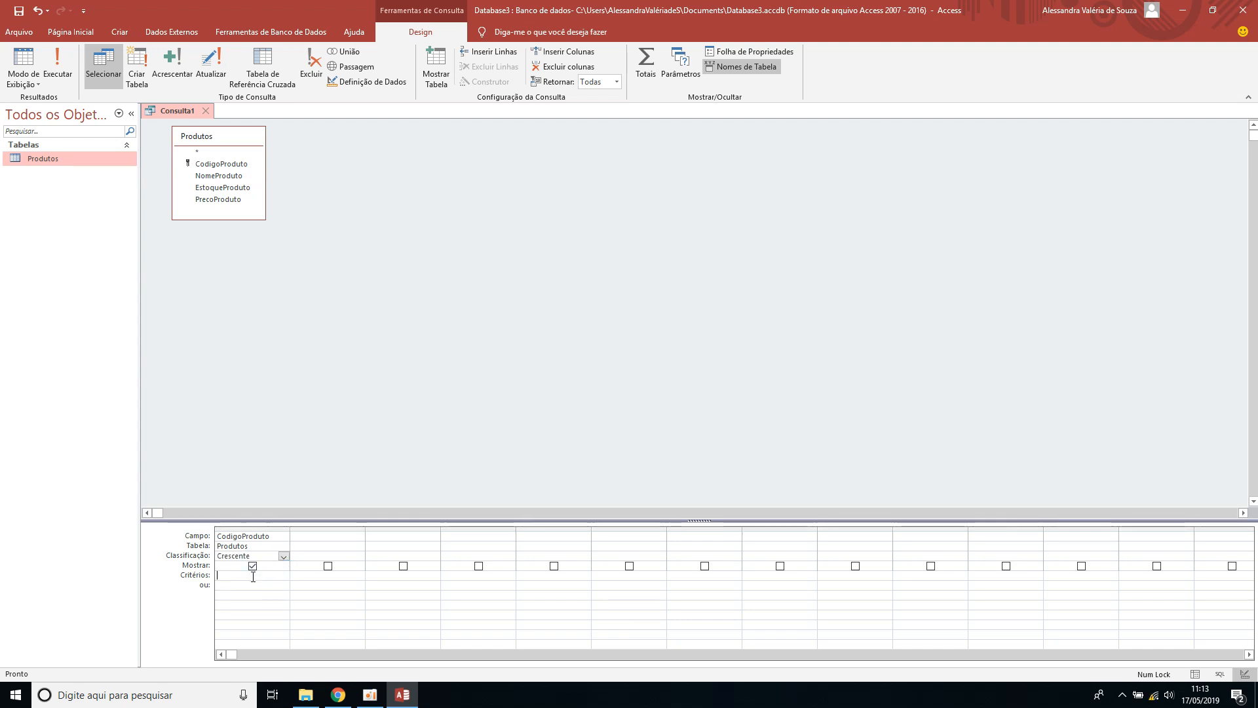
{"action": "type", "text": "=2"}
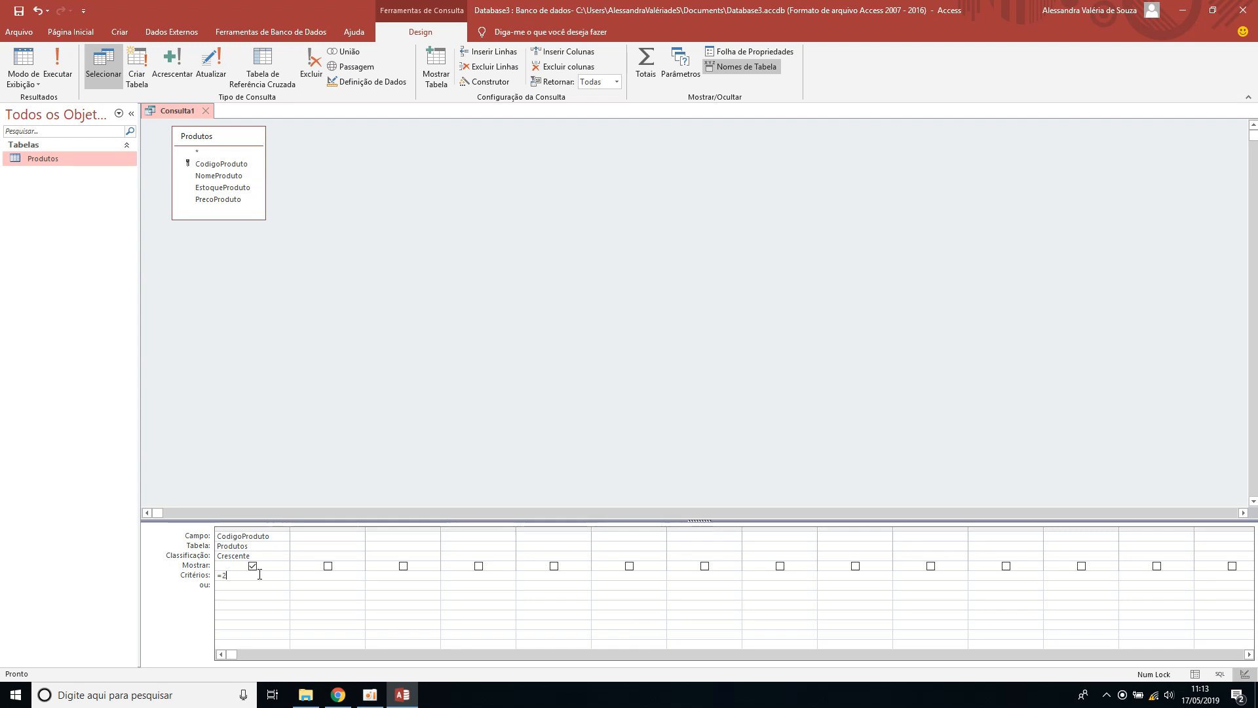
{"action": "left_click", "coordinate": [344, 68]}
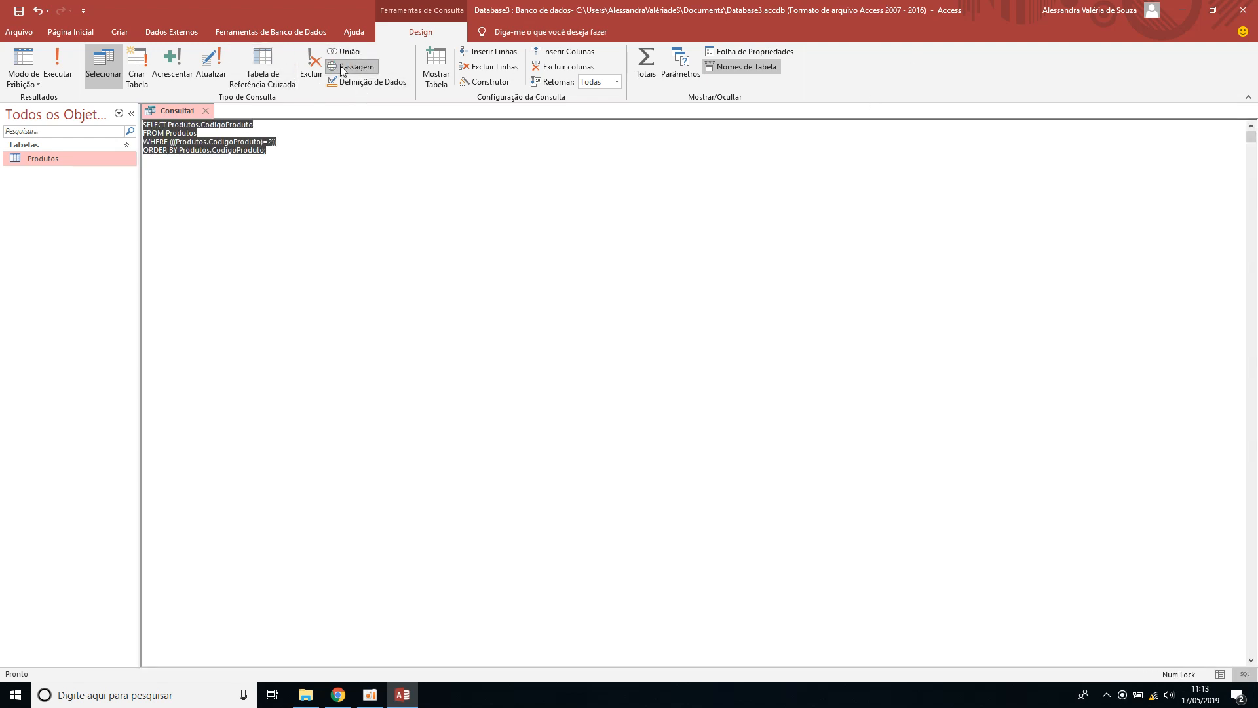
Step: Examine the SQL statement of the pass-through query, highlighting its lines
{"action": "left_click", "coordinate": [295, 177]}
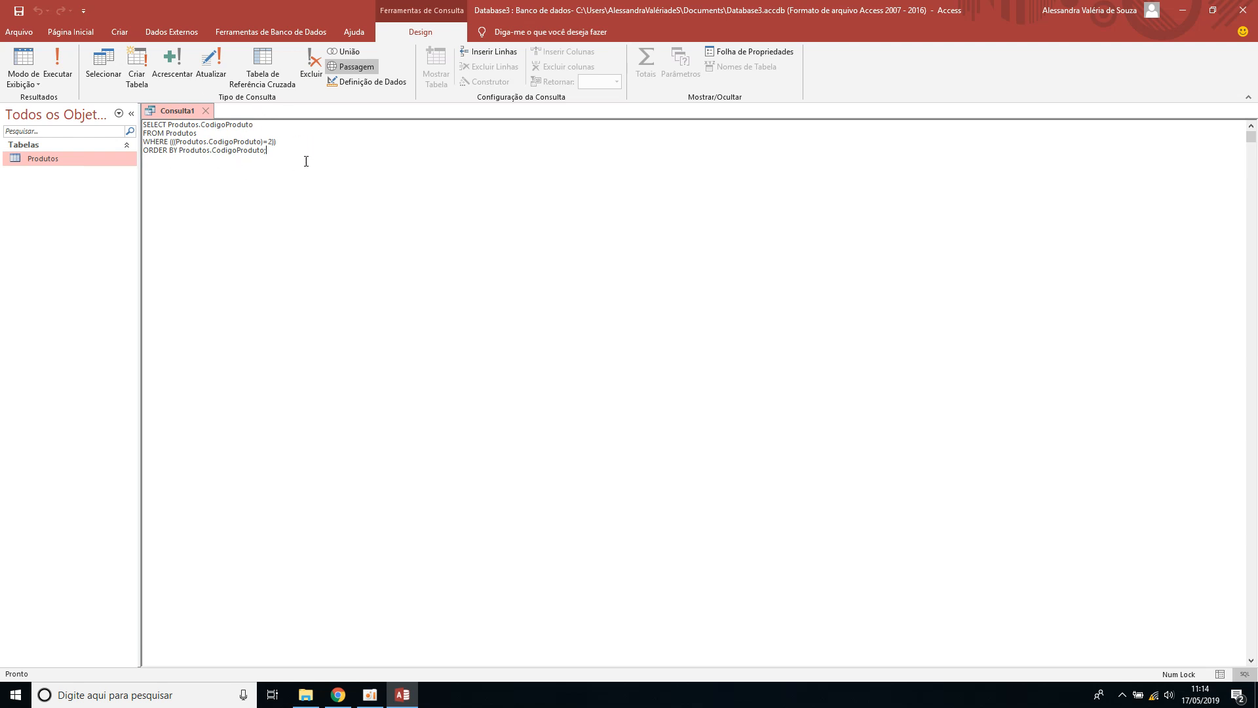
{"action": "left_click_drag", "start_coordinate": [306, 162], "coordinate": [2, 56]}
{"action": "left_click", "coordinate": [268, 156]}
{"action": "left_click_drag", "start_coordinate": [319, 155], "coordinate": [2, 97]}
{"action": "left_click", "coordinate": [283, 149]}
{"action": "left_click_drag", "start_coordinate": [320, 149], "coordinate": [3, 70]}
{"action": "left_click", "coordinate": [238, 149]}
{"action": "left_click_drag", "start_coordinate": [362, 164], "coordinate": [2, 6]}
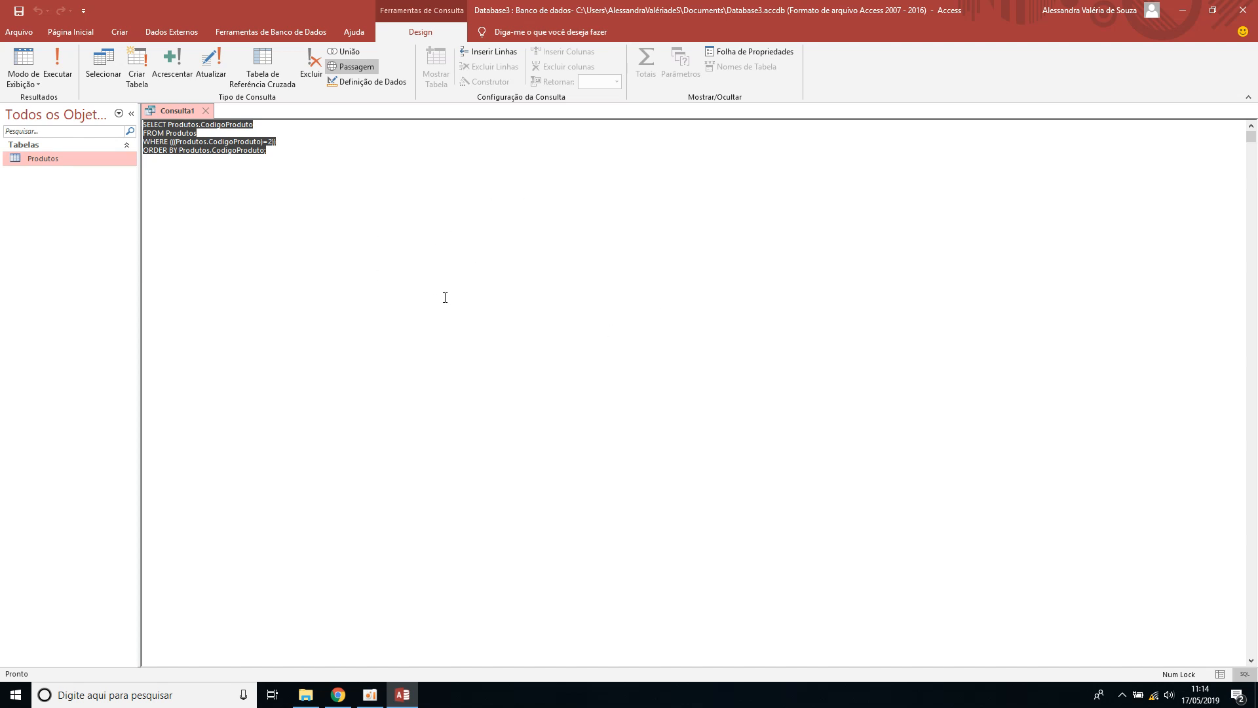
{"action": "left_click_drag", "start_coordinate": [254, 222], "coordinate": [2, 92]}
{"action": "left_click", "coordinate": [387, 172]}
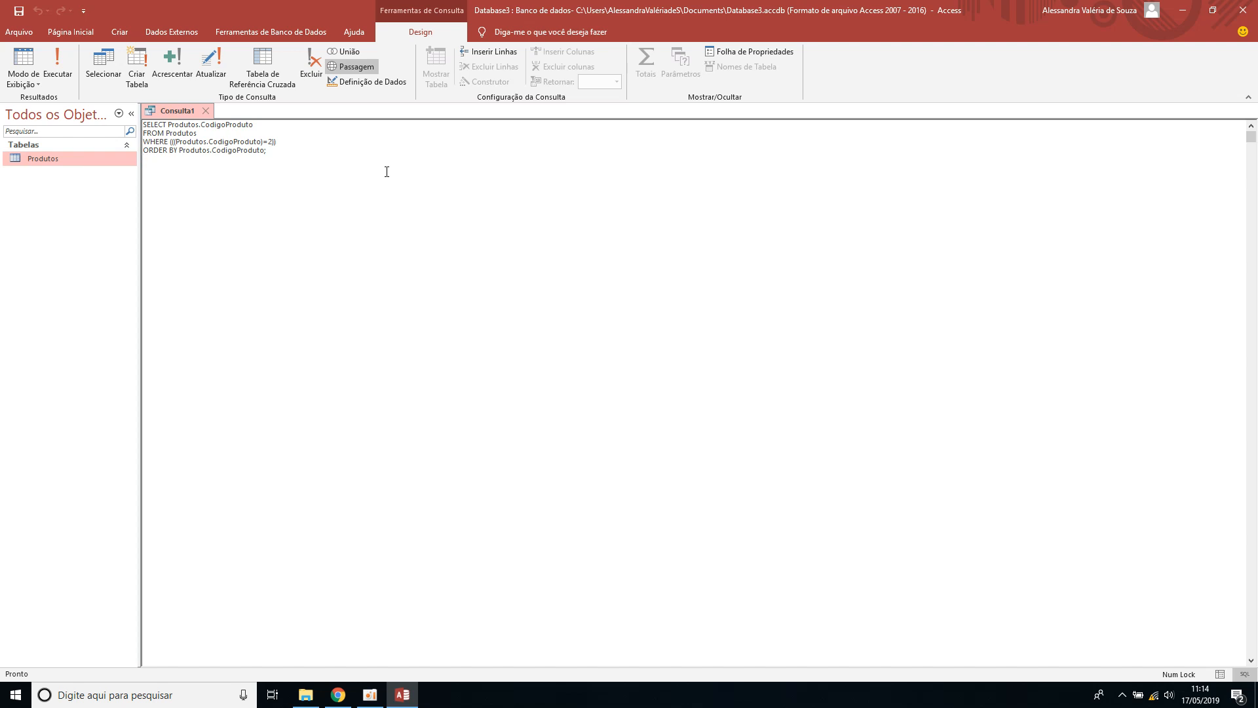
Step: View the query's results as a datasheet, and return to its SQL statement
{"action": "left_click", "coordinate": [23, 58]}
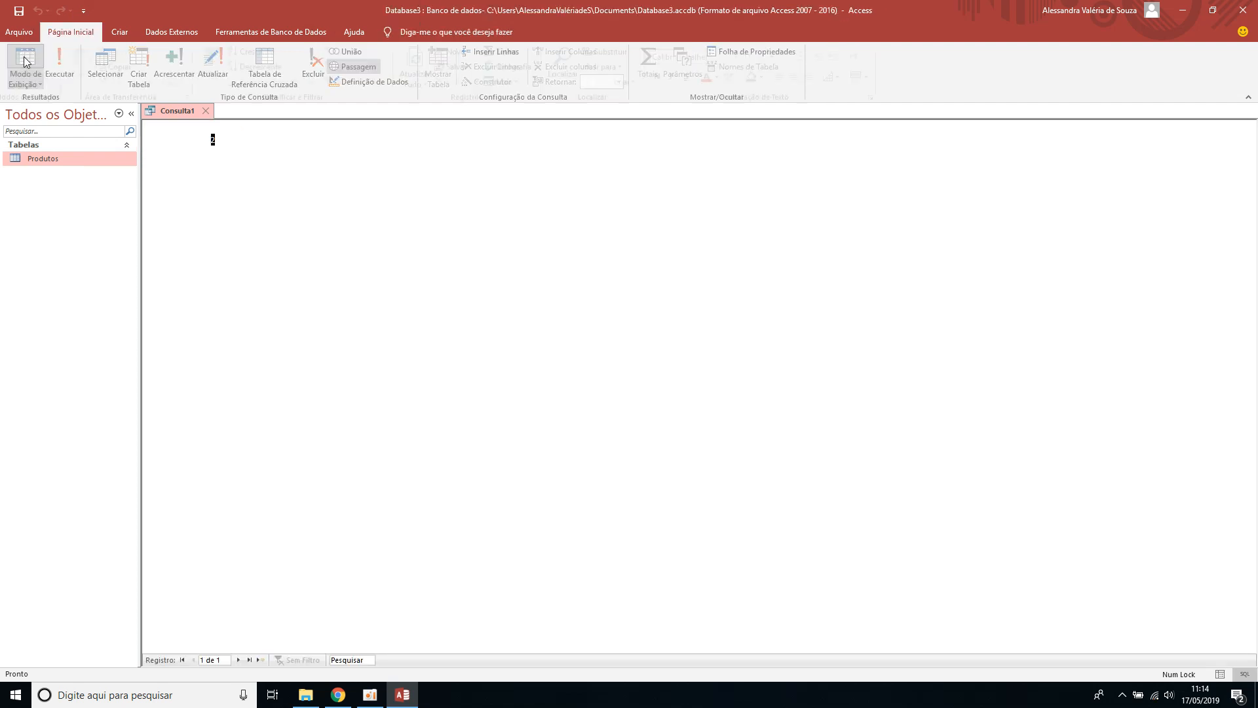
{"action": "left_click", "coordinate": [35, 62]}
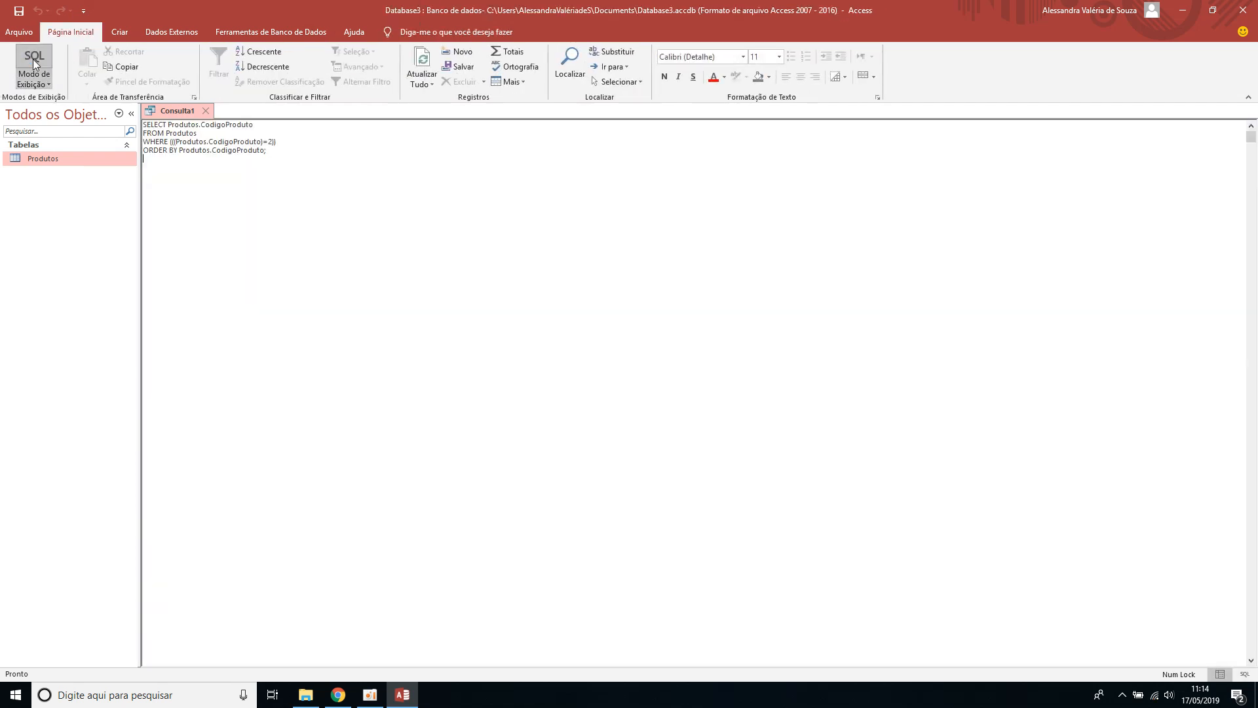
{"action": "left_click", "coordinate": [30, 84]}
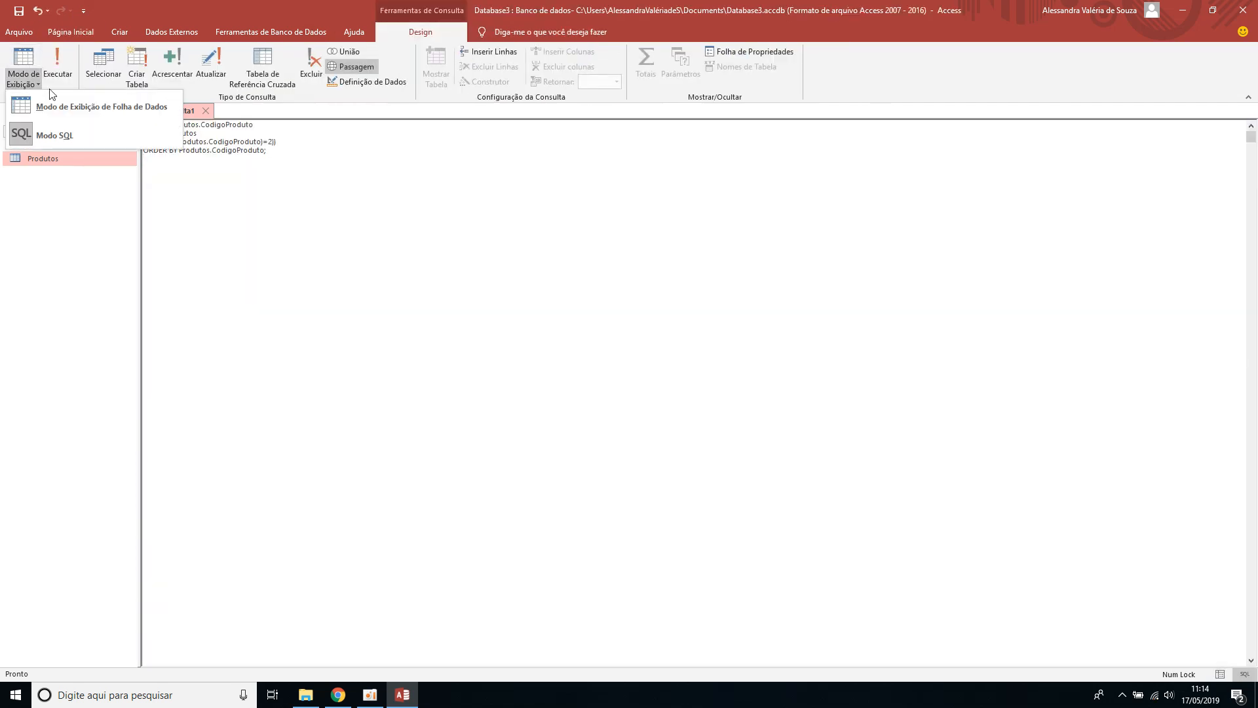
{"action": "left_click", "coordinate": [78, 106]}
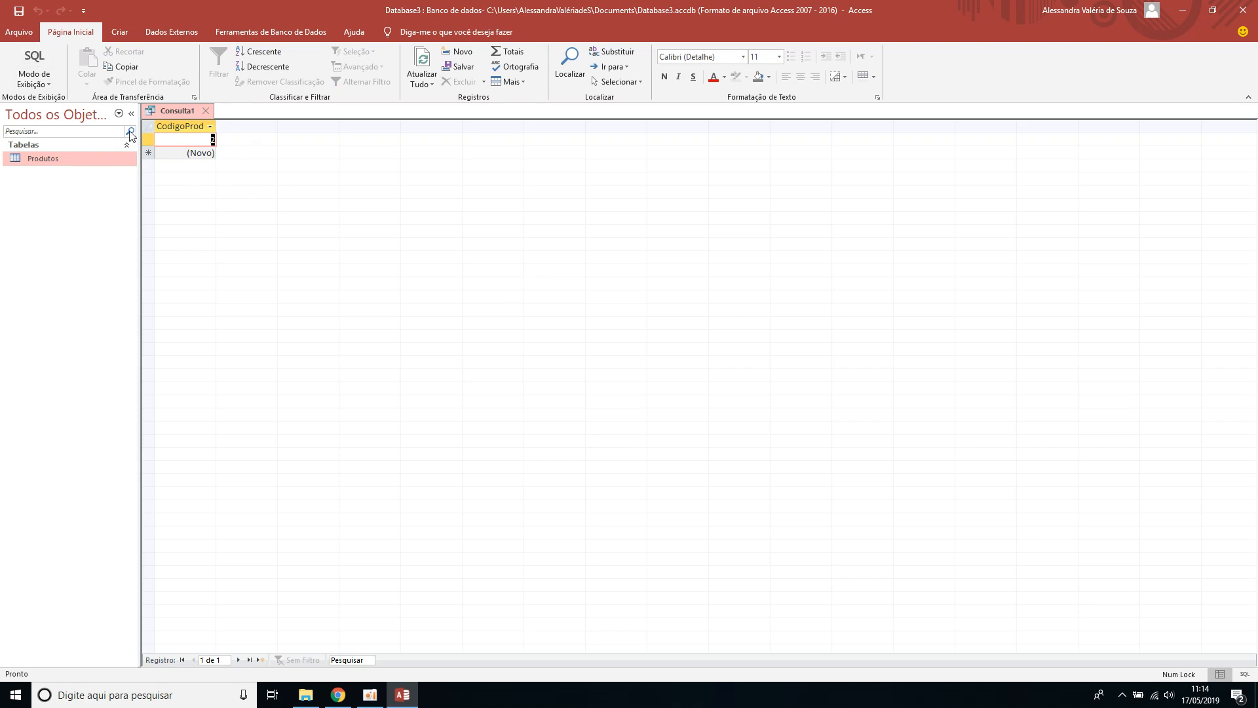
{"action": "left_click", "coordinate": [34, 62]}
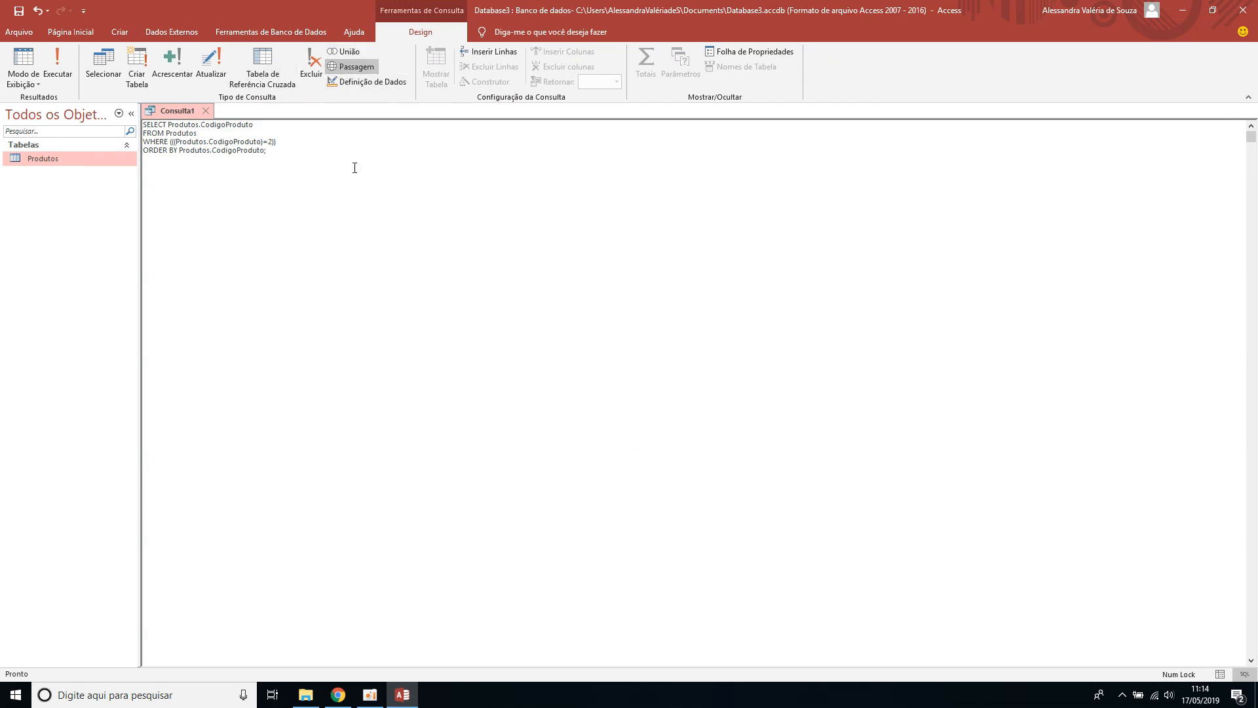
Step: Try the union and data-definition types on the query, and set it back to pass-through
{"action": "left_click", "coordinate": [350, 51]}
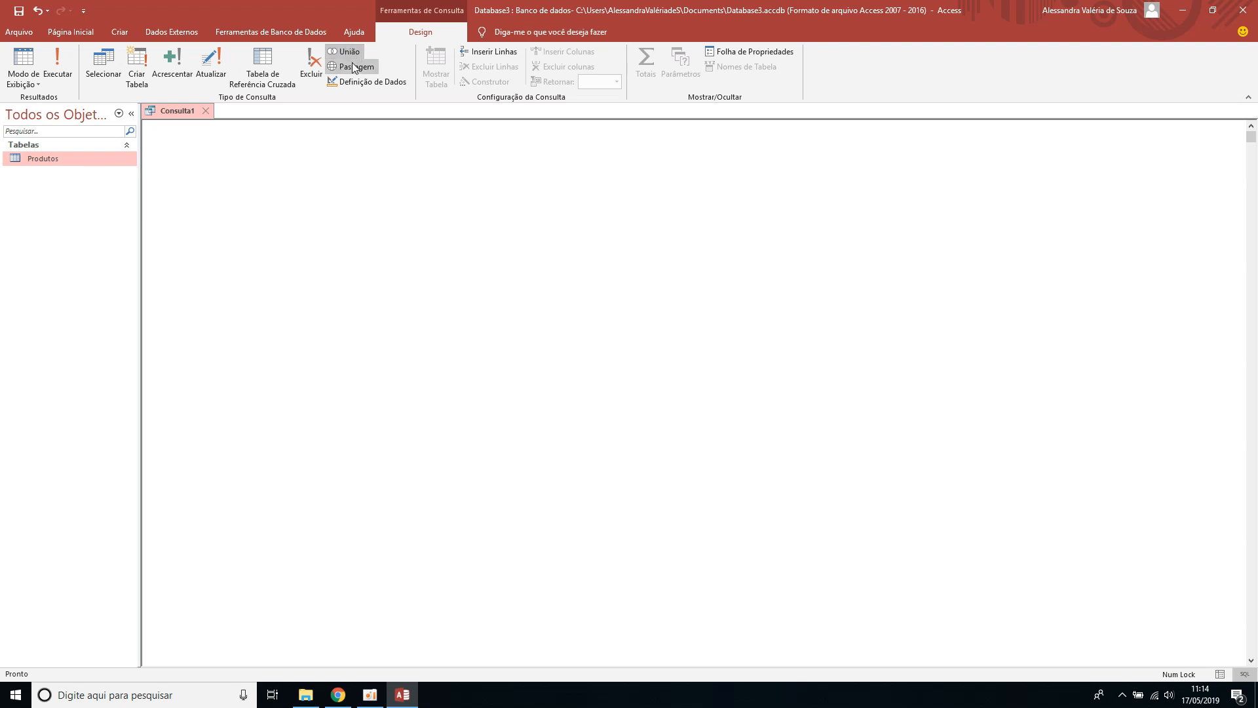
{"action": "left_click", "coordinate": [355, 66]}
{"action": "left_click", "coordinate": [361, 84]}
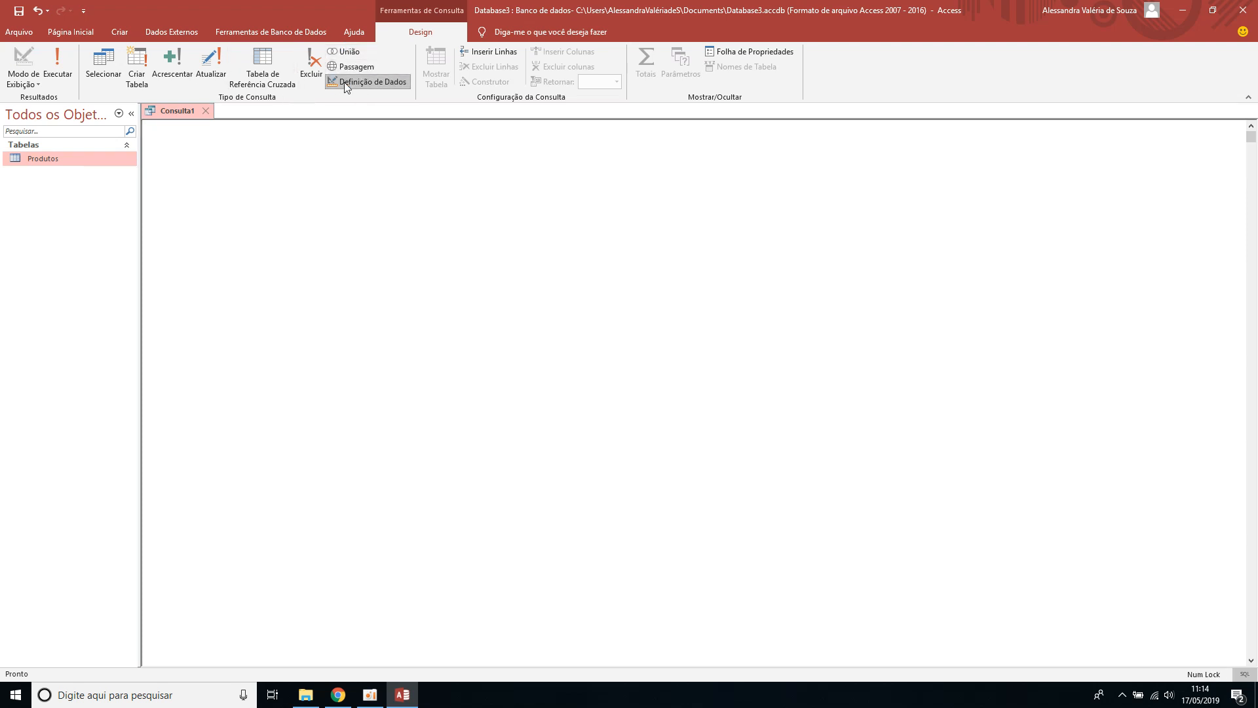
{"action": "left_click", "coordinate": [353, 66]}
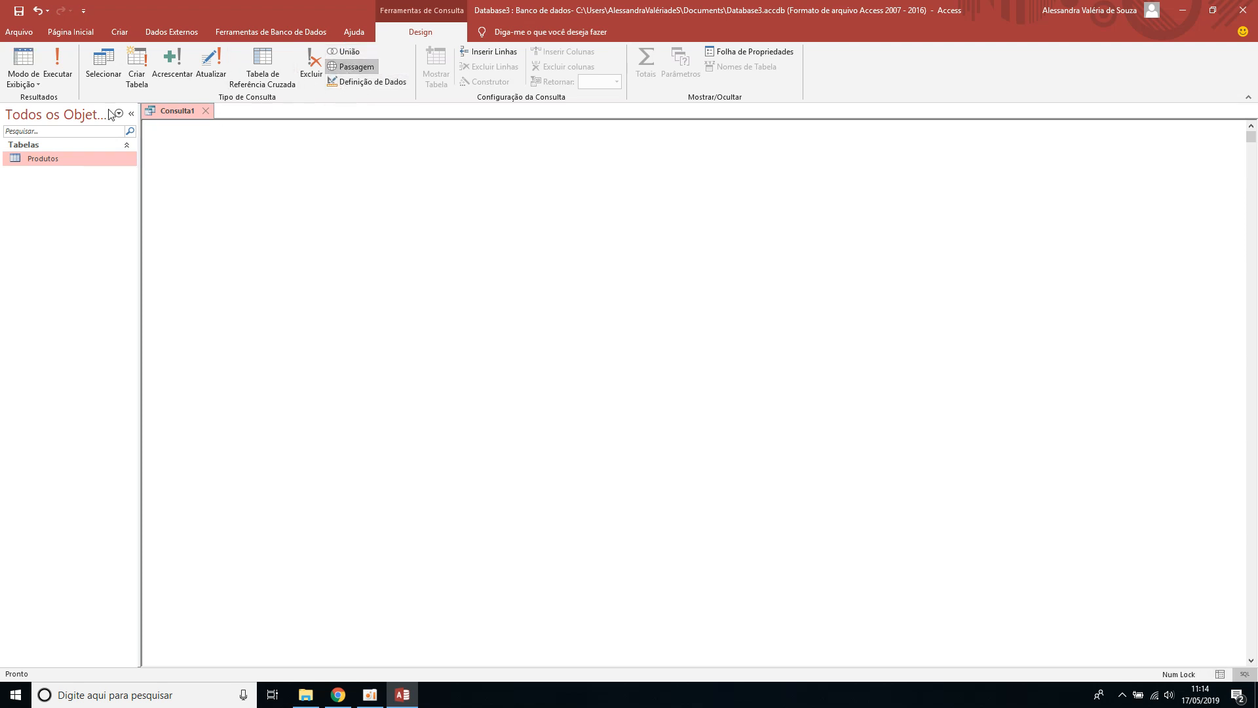
Step: Try to save the empty pass-through query as Consulta1, and close it without saving
{"action": "left_click", "coordinate": [206, 111]}
{"action": "left_click", "coordinate": [578, 385]}
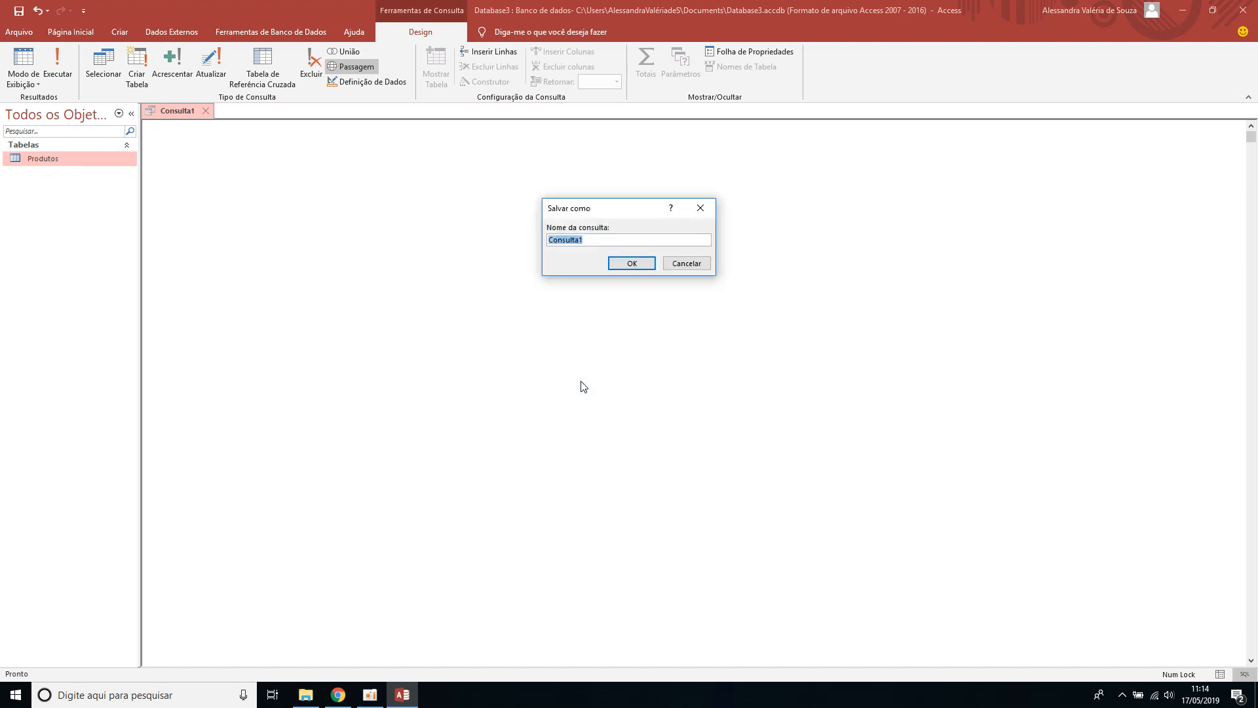
{"action": "left_click", "coordinate": [643, 263]}
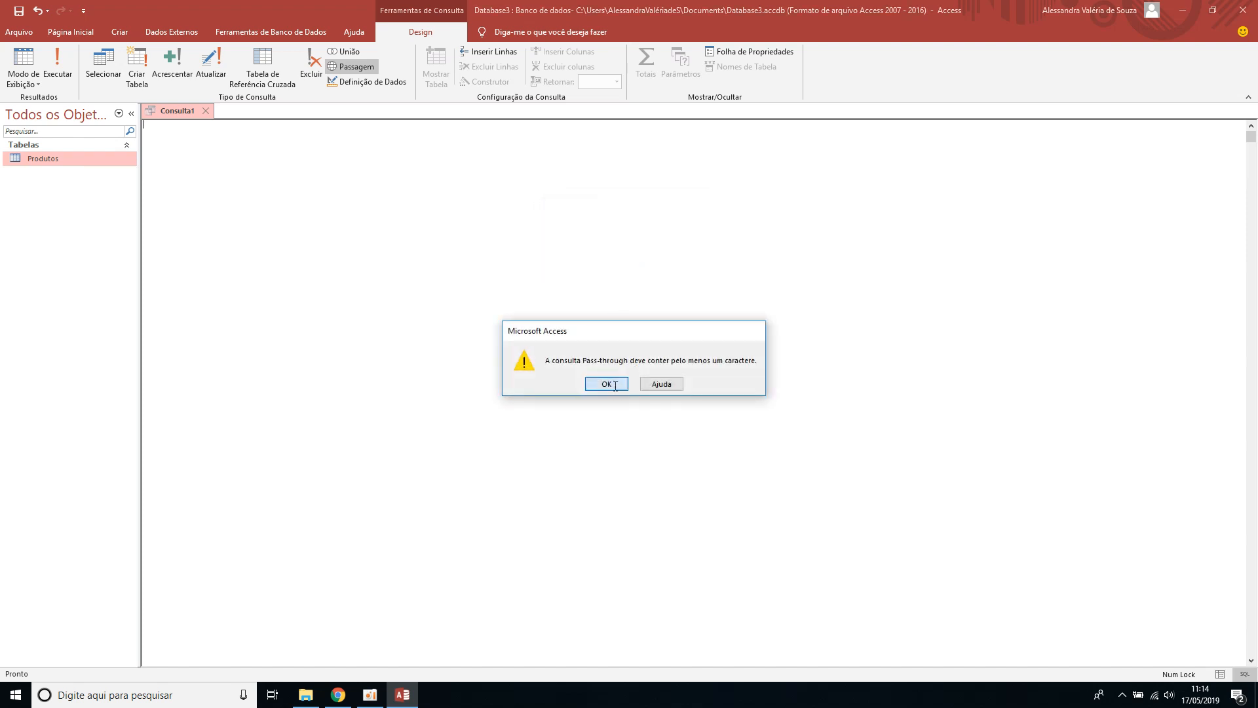
{"action": "left_click", "coordinate": [604, 387]}
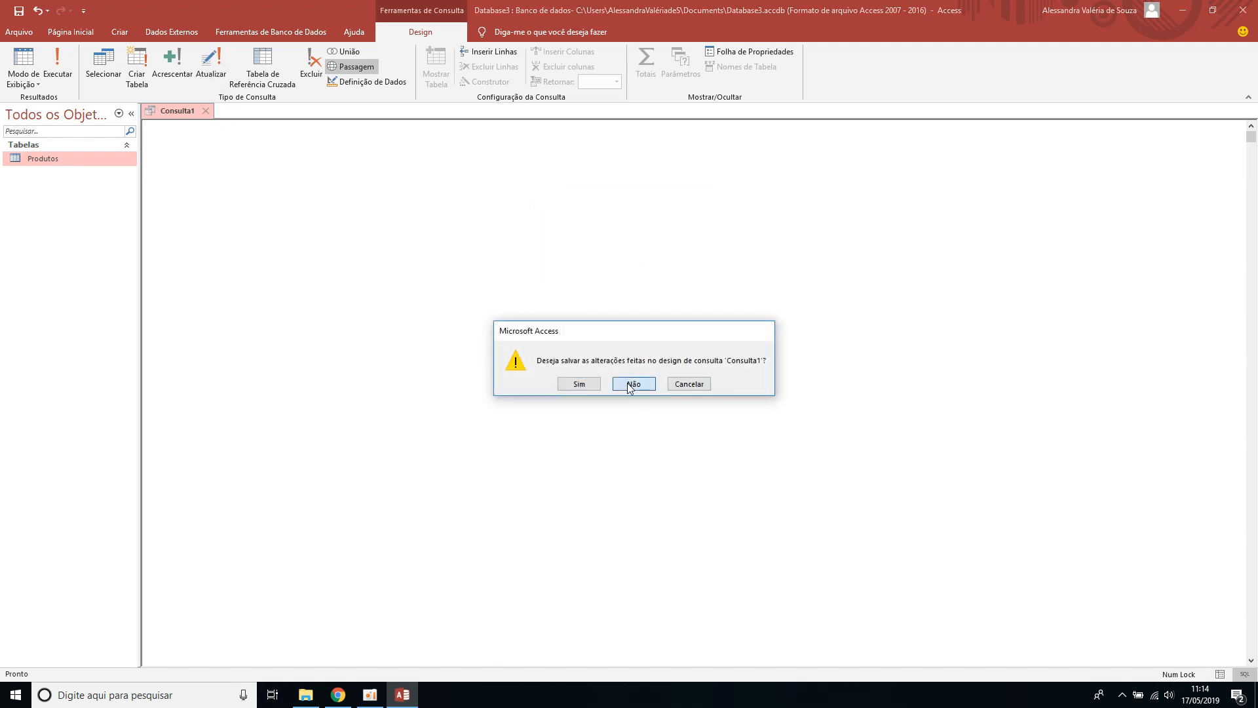
{"action": "left_click", "coordinate": [634, 383]}
Step: Create a new query in Design view based on the Produtos table, with NomeProduto as its first field
{"action": "left_click", "coordinate": [130, 31]}
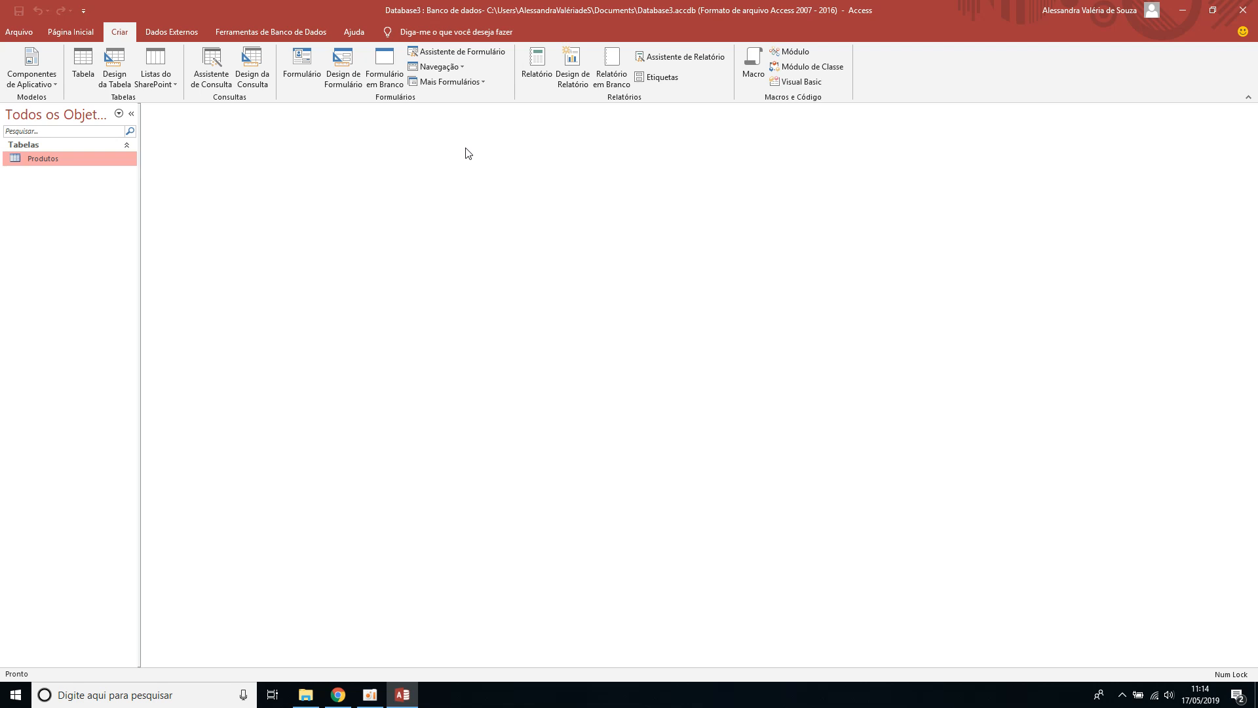
{"action": "left_click", "coordinate": [253, 73]}
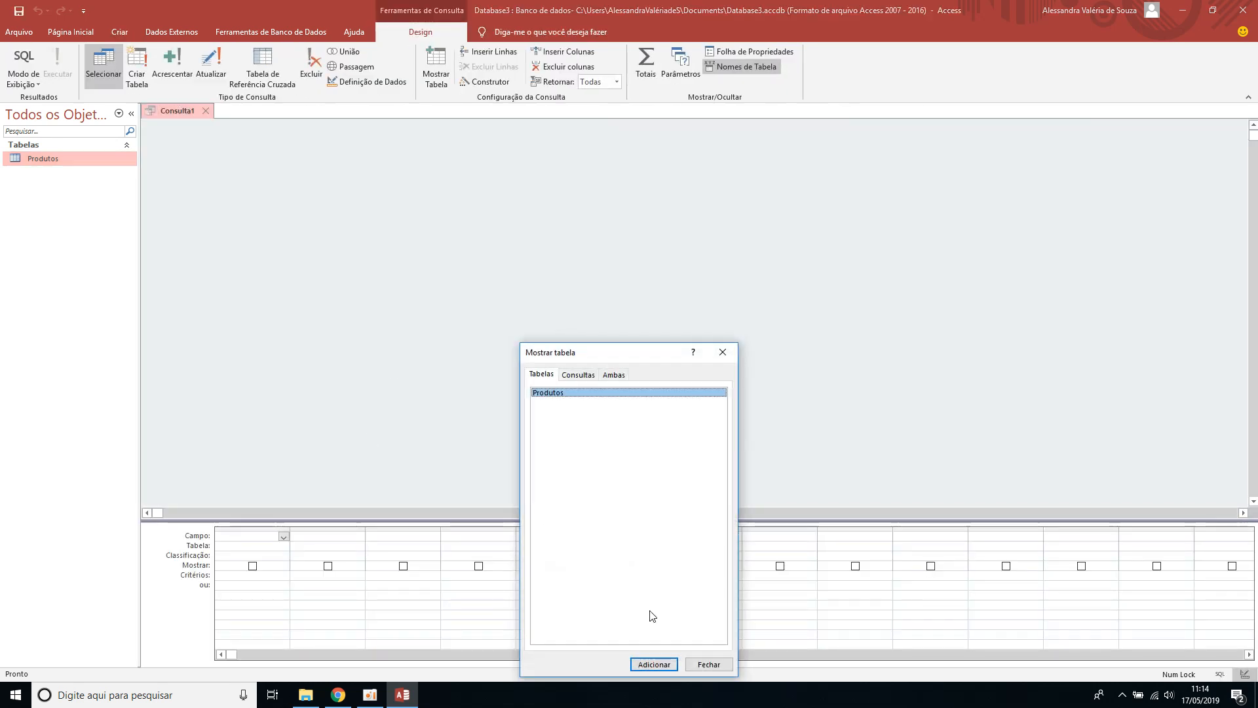
{"action": "left_click", "coordinate": [654, 663]}
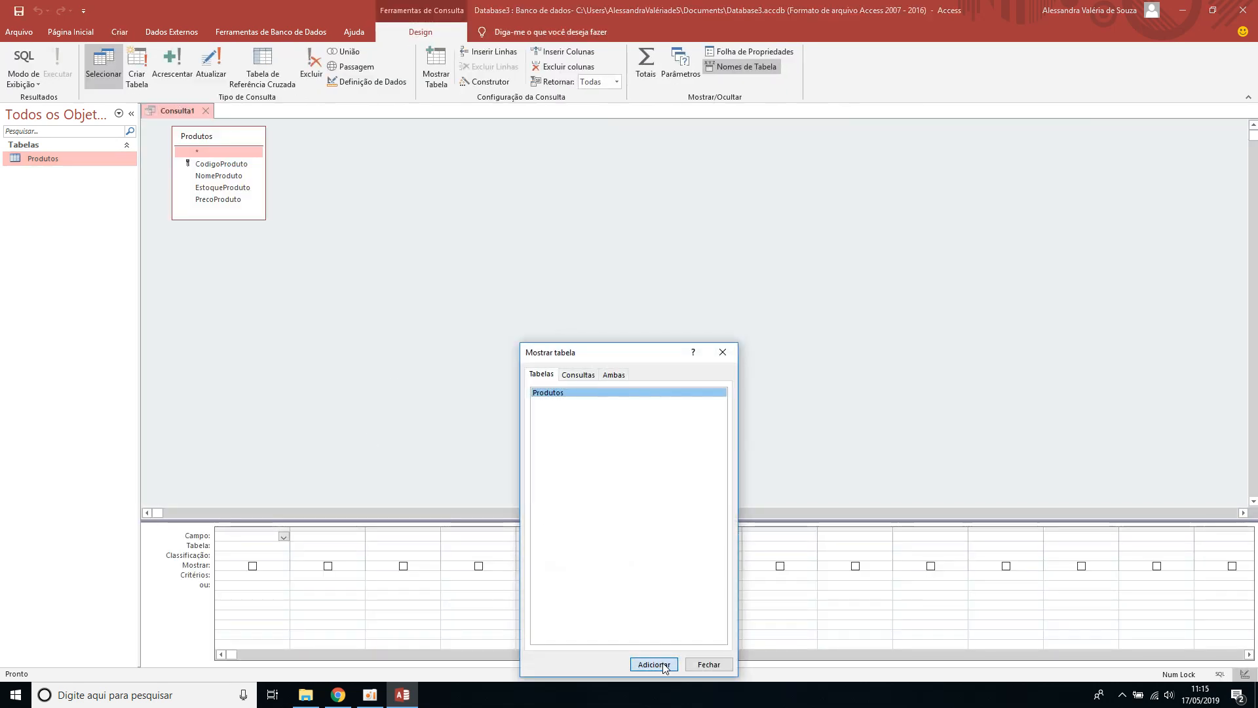
{"action": "left_click", "coordinate": [707, 663]}
{"action": "left_click", "coordinate": [283, 536]}
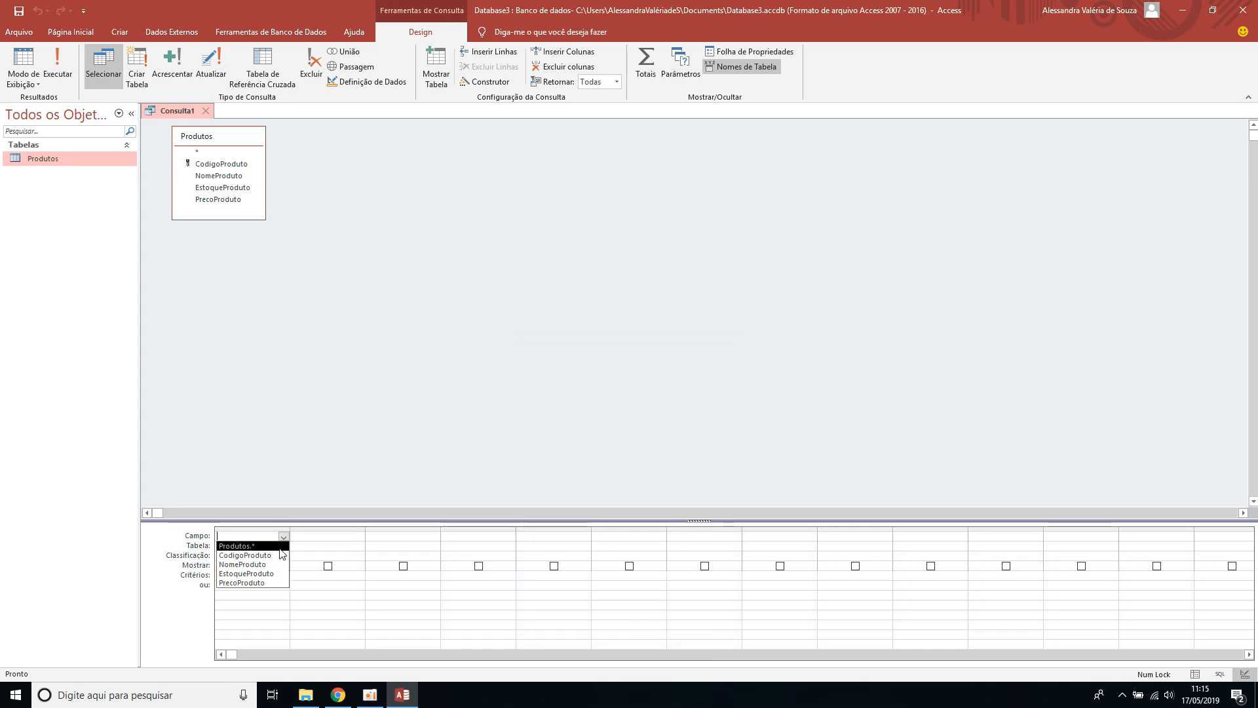
{"action": "left_click", "coordinate": [252, 564]}
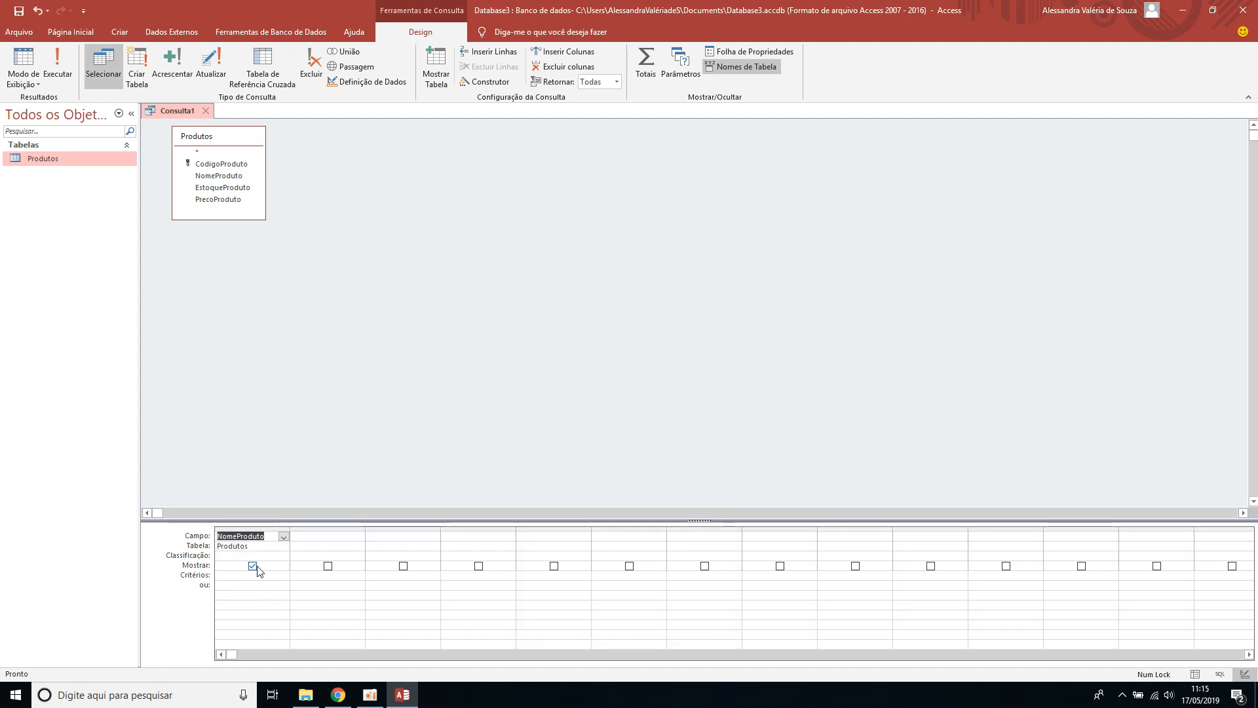
Step: Sort NomeProduto ascending with the criterion ca*, run the query, and return to its design
{"action": "left_click", "coordinate": [282, 555]}
{"action": "left_click", "coordinate": [283, 556]}
{"action": "left_click", "coordinate": [239, 566]}
{"action": "left_click", "coordinate": [240, 577]}
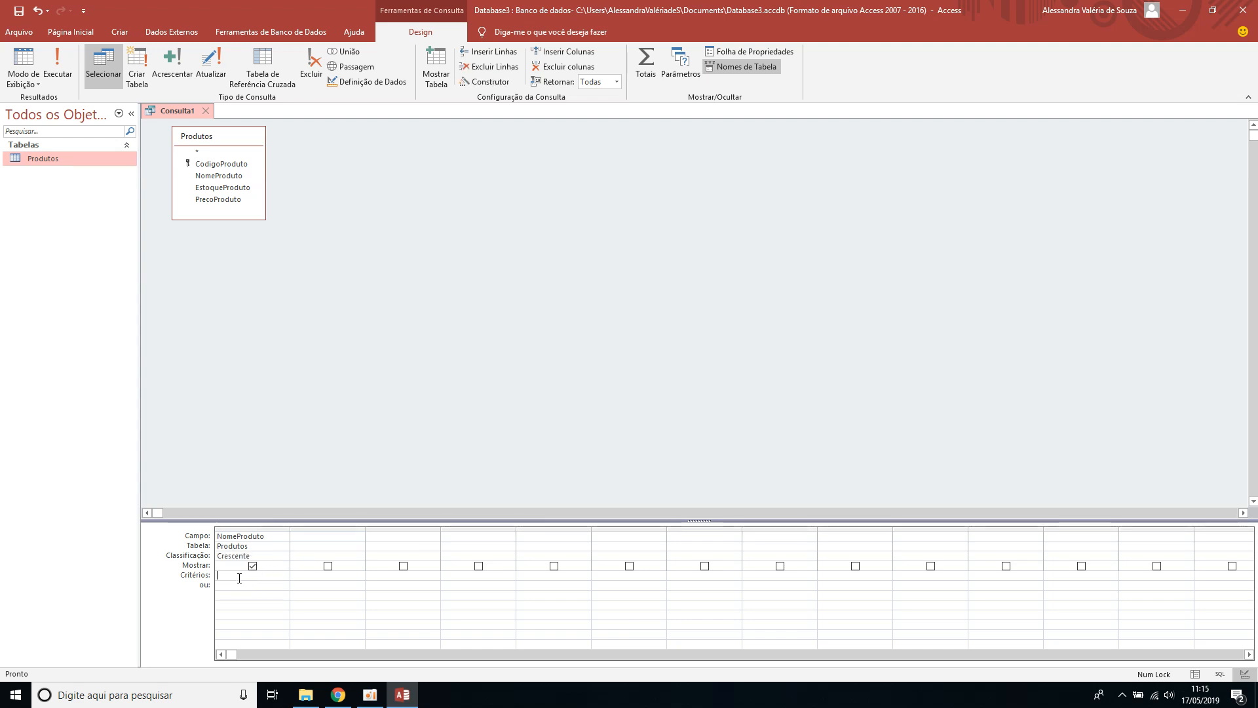
{"action": "type", "text": "ca"}
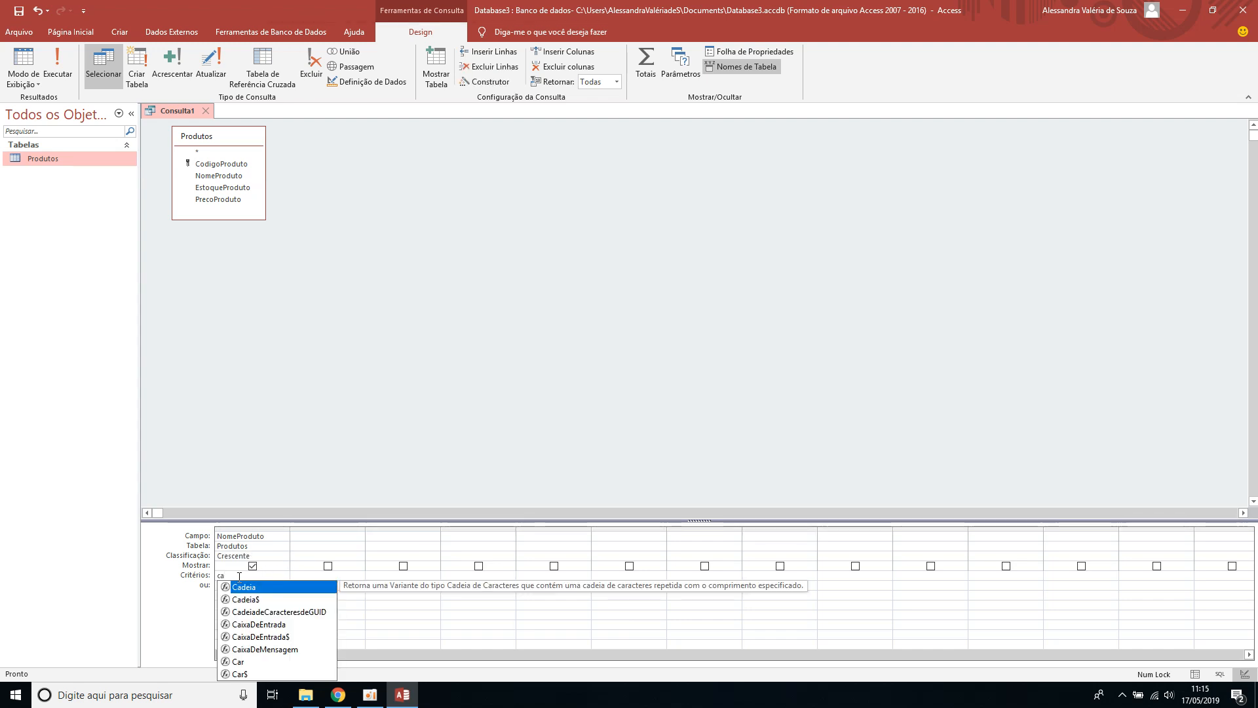
{"action": "type", "text": "*"}
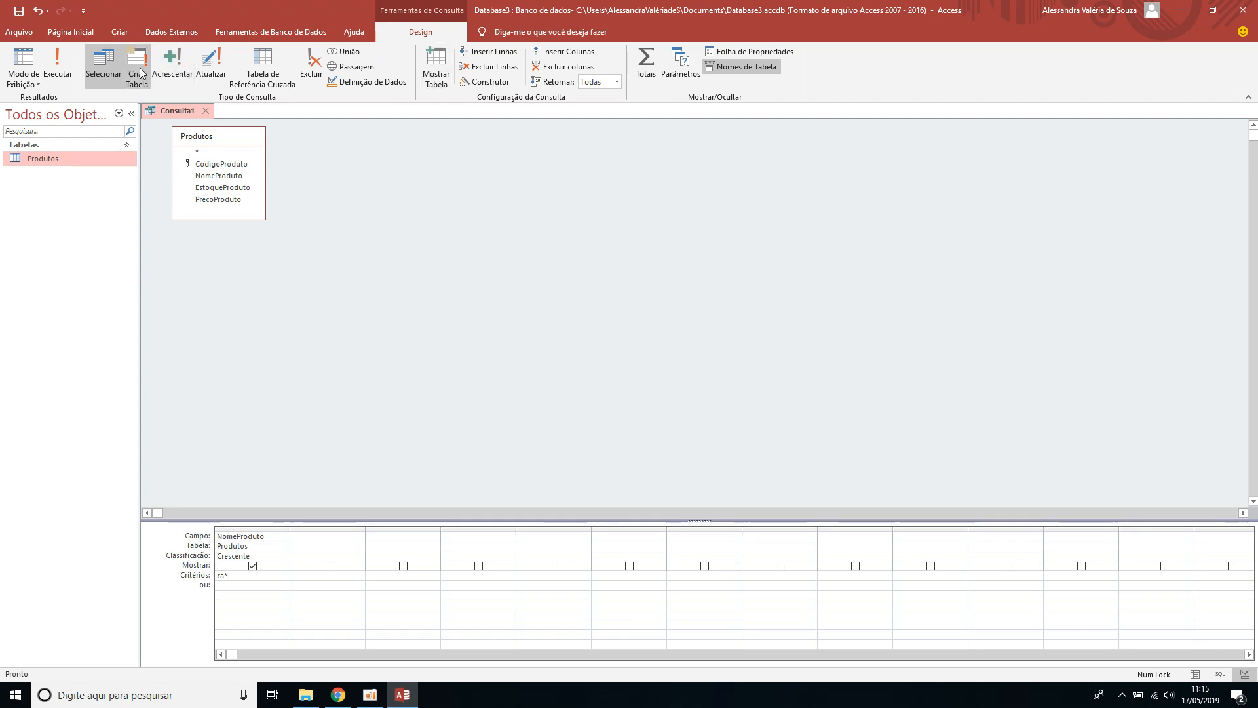
{"action": "left_click", "coordinate": [59, 71]}
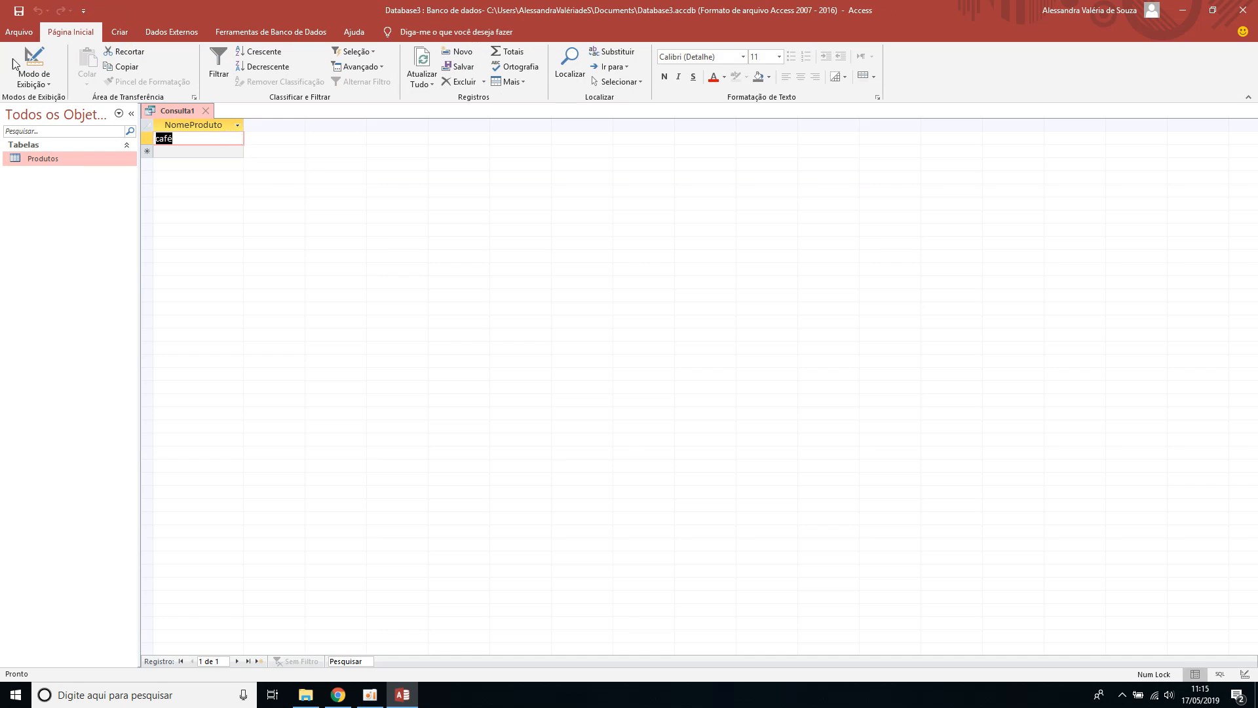
{"action": "left_click", "coordinate": [34, 60]}
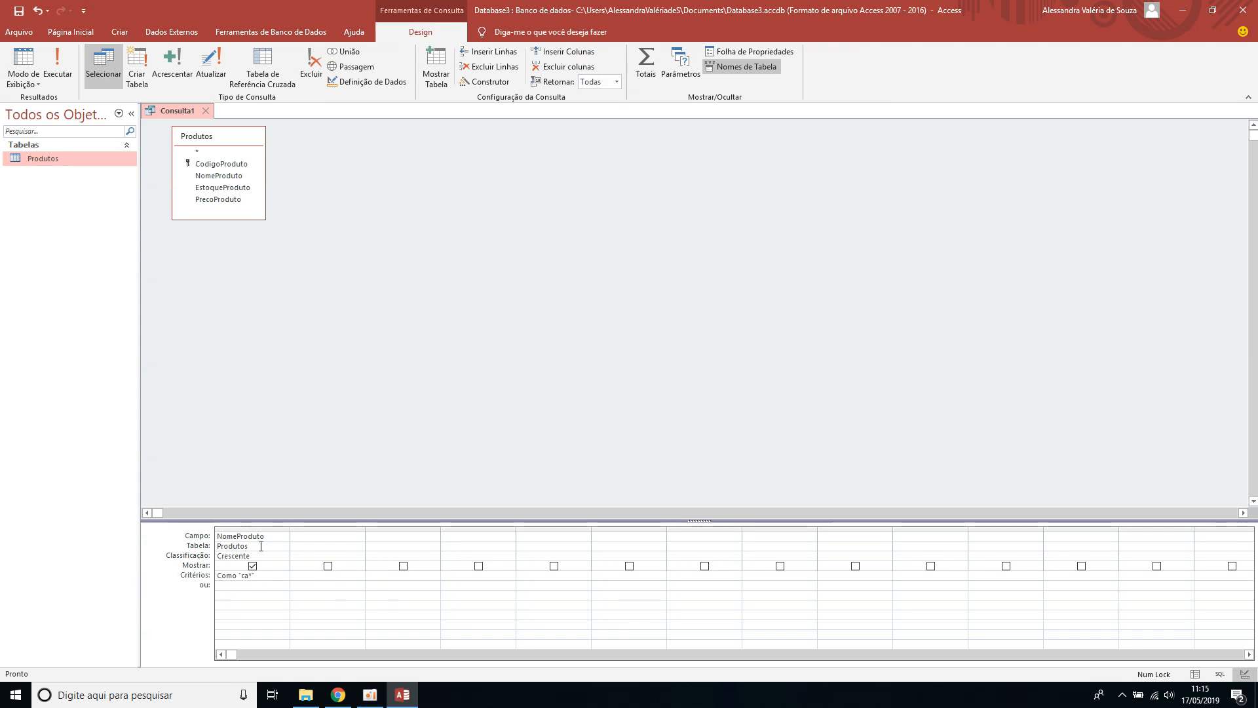
Step: Close the query and save it under the name Consulta 1
{"action": "left_click", "coordinate": [206, 110]}
{"action": "left_click", "coordinate": [579, 385]}
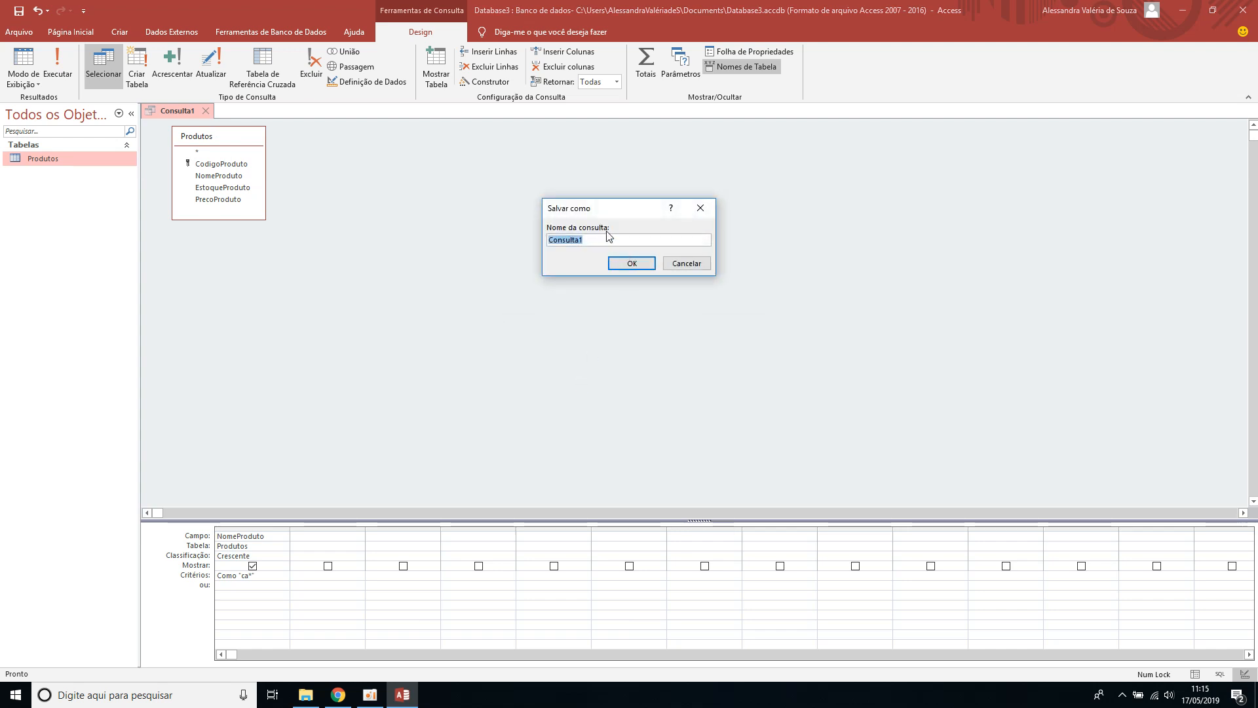
{"action": "type", "text": "Itens"}
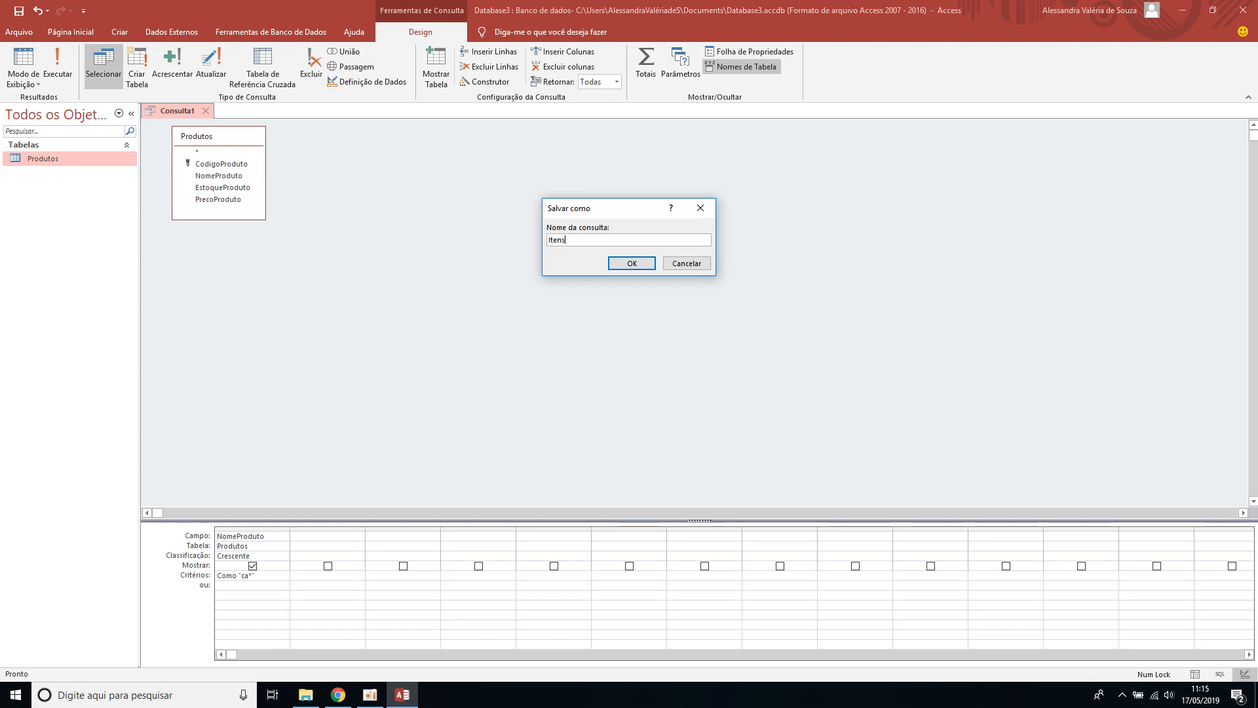
{"action": "key", "text": "BackSpace"}
{"action": "key", "text": "BackSpace"}
{"action": "key", "text": "BackSpace"}
{"action": "key", "text": "BackSpace"}
{"action": "key", "text": "BackSpace"}
{"action": "type", "text": "Come"}
{"action": "key", "text": "BackSpace"}
{"action": "key", "text": "BackSpace"}
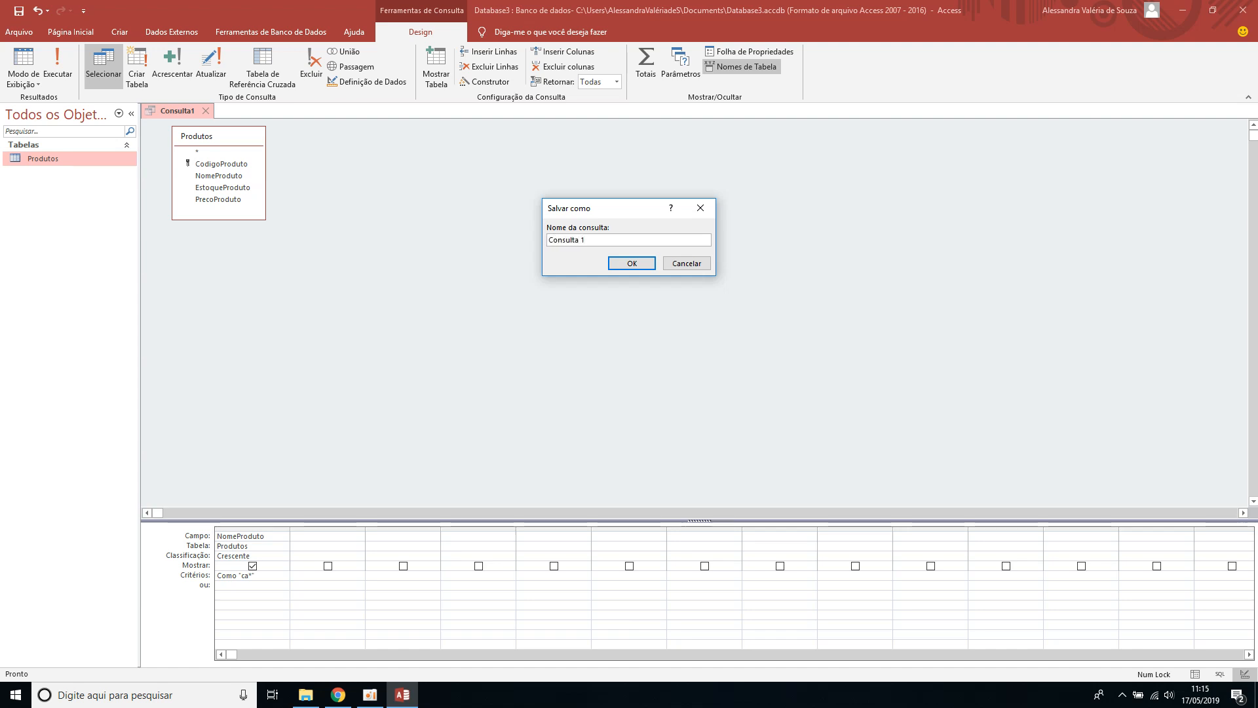
{"action": "left_click", "coordinate": [623, 265]}
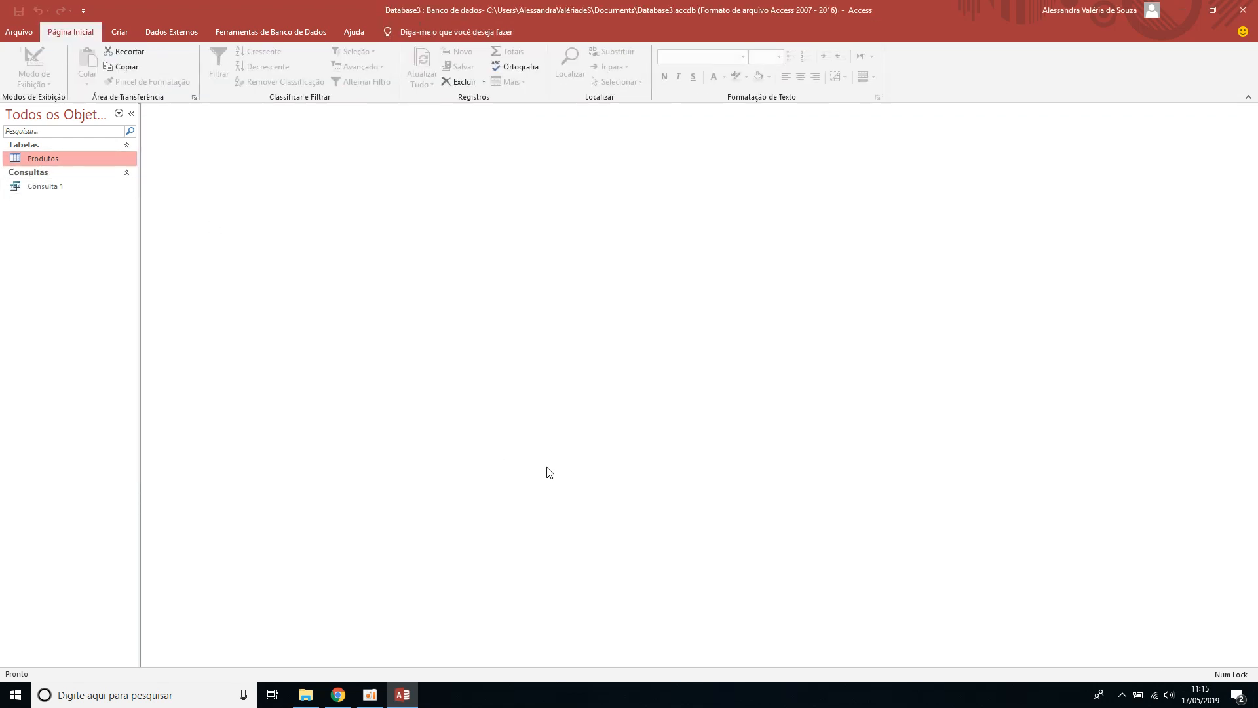
Step: Open the saved Consulta 1 query and the Produtos table to view their records
{"action": "left_click", "coordinate": [63, 184]}
{"action": "double_click", "coordinate": [62, 184]}
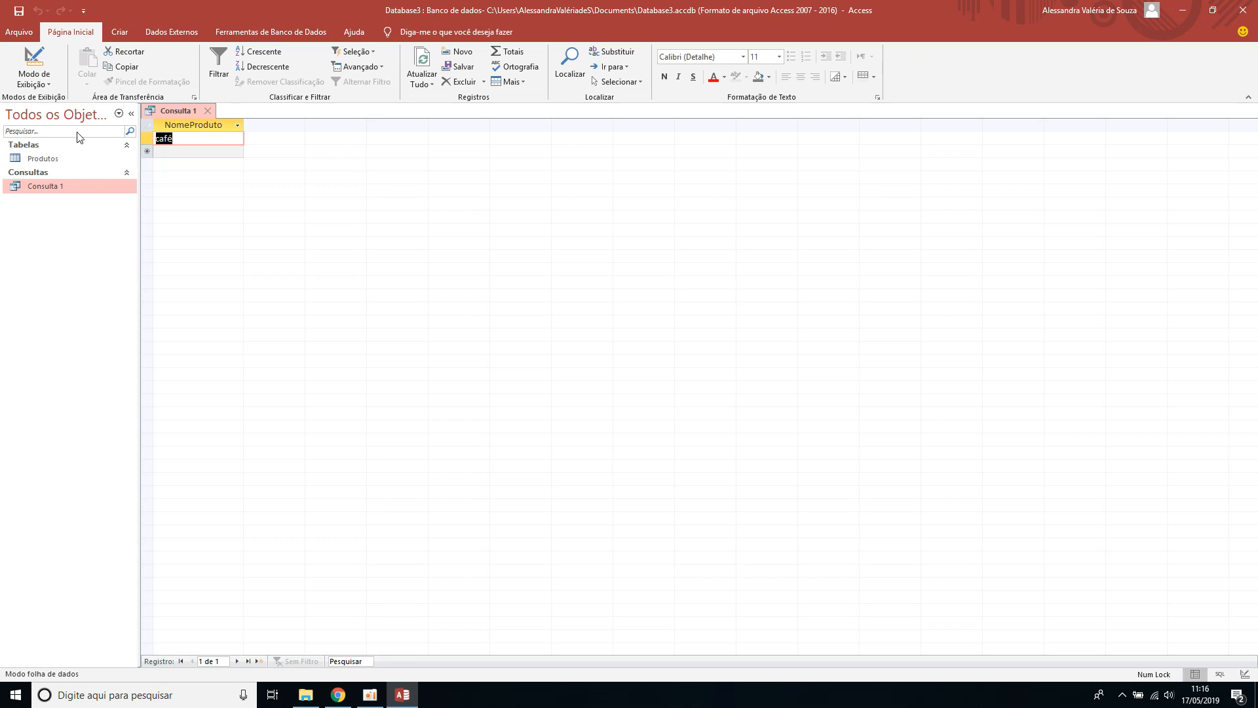
{"action": "left_click", "coordinate": [127, 29]}
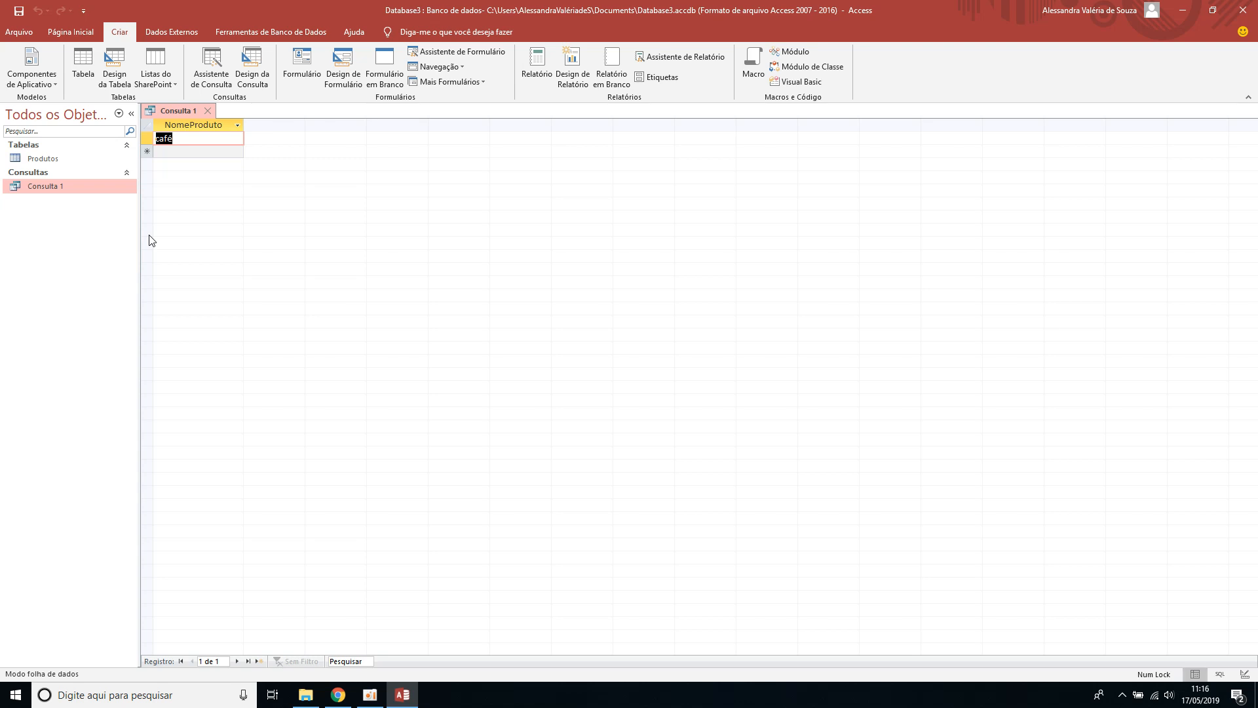
{"action": "double_click", "coordinate": [60, 159]}
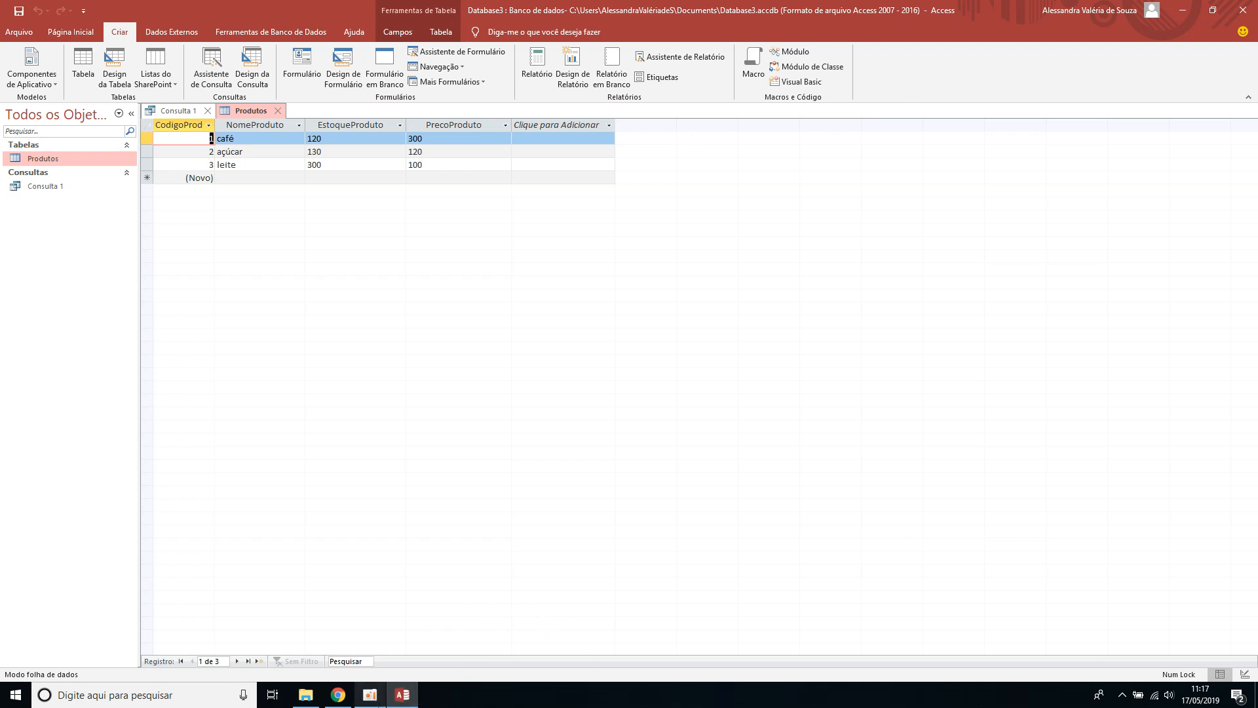
{"action": "left_click", "coordinate": [371, 696]}
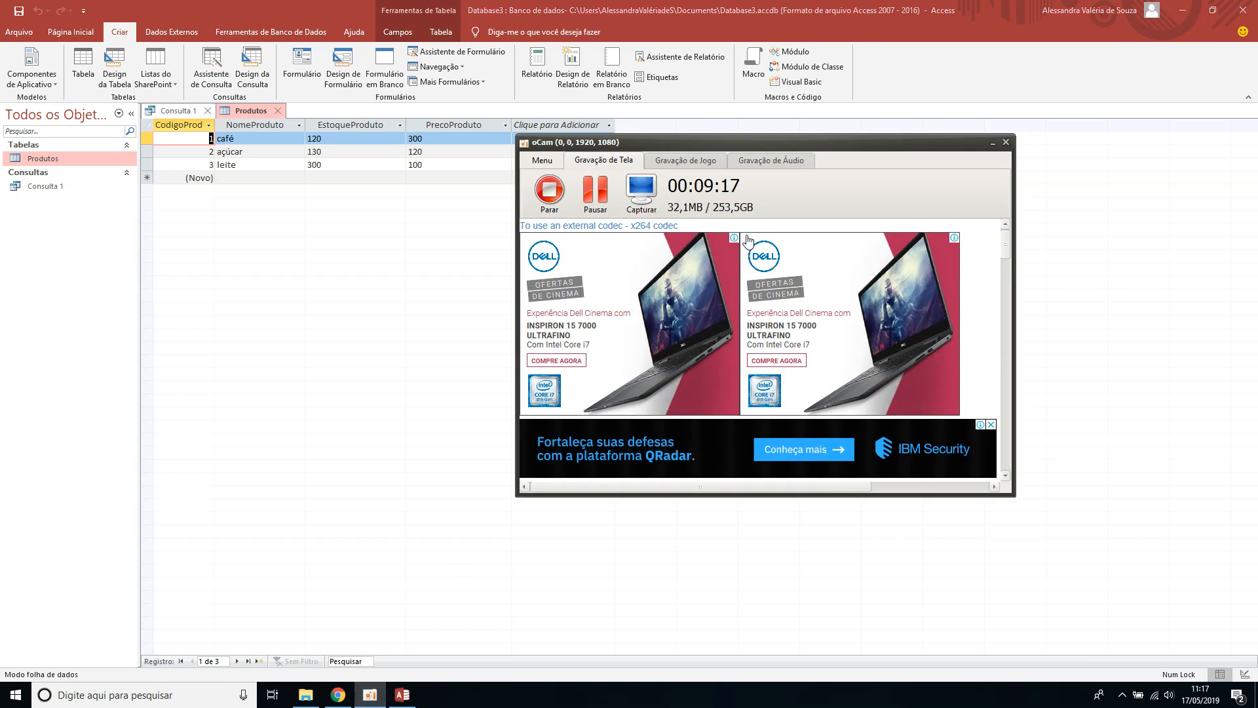